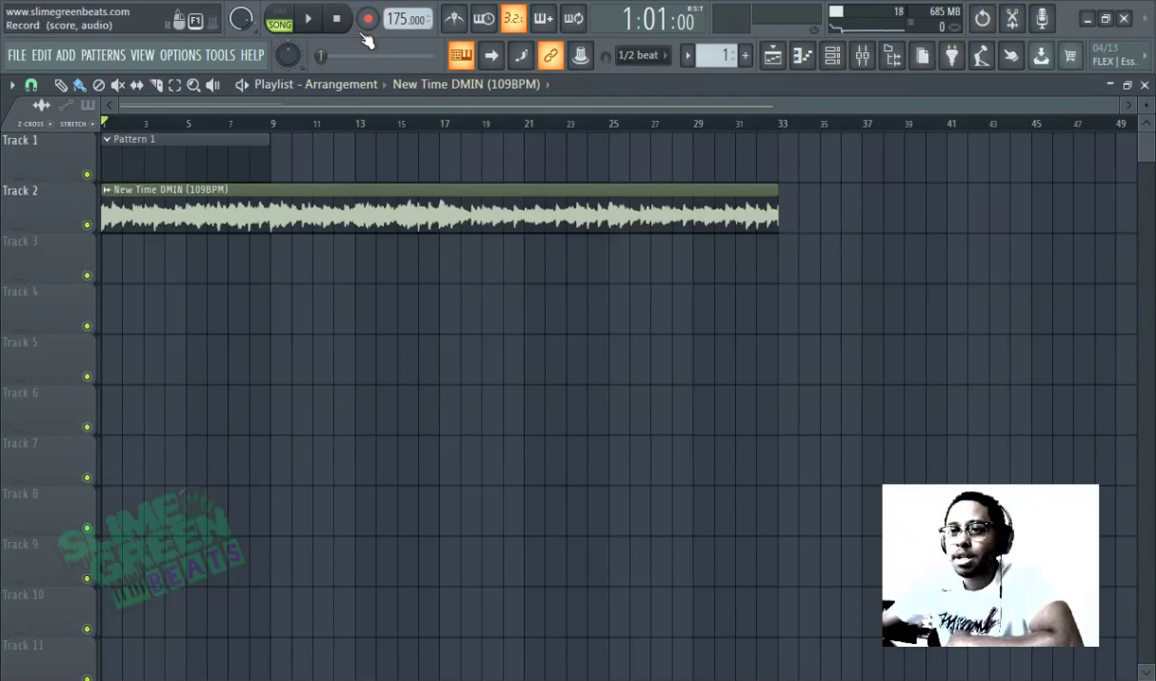
- Play the song with the mixer shown and raise the New Time DMIN (109BPM) channel's volume to about 91%
{"action": "left_click", "coordinate": [304, 21]}
{"action": "left_click", "coordinate": [862, 54]}
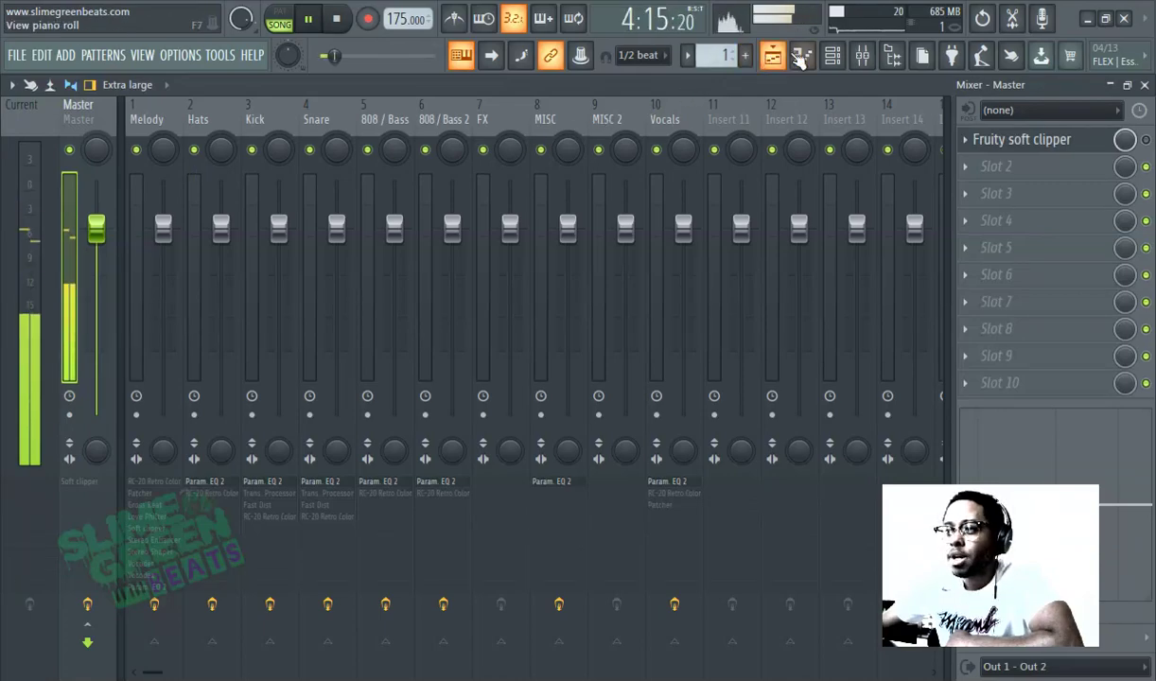
{"action": "left_click", "coordinate": [832, 55]}
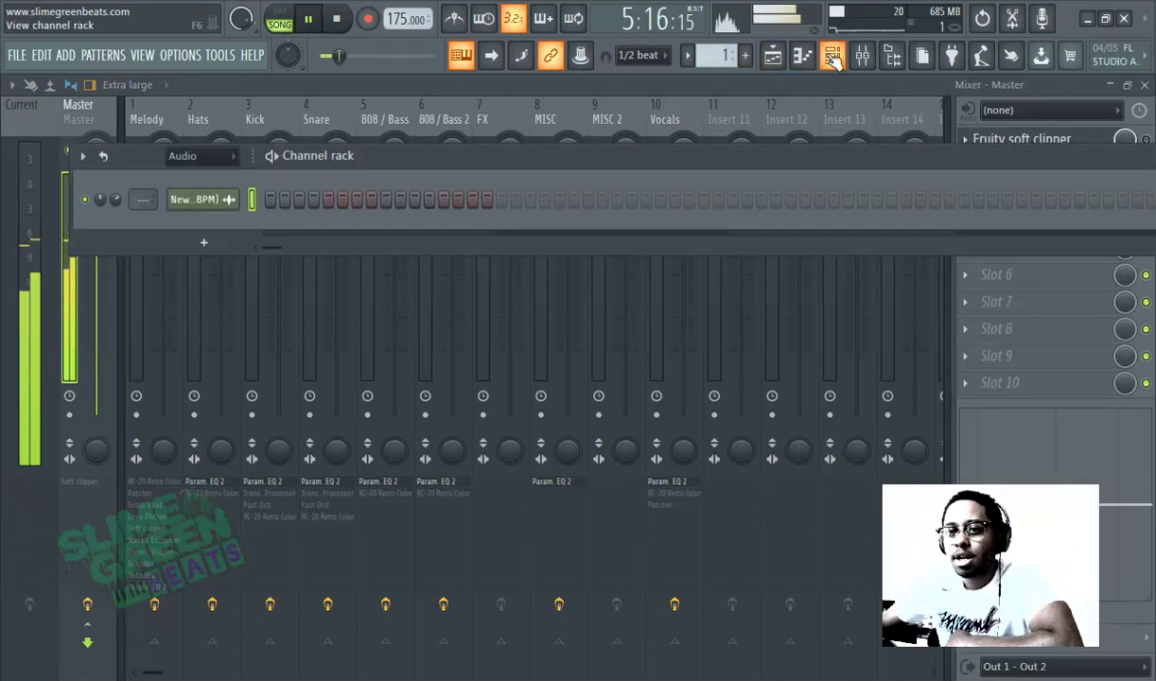
{"action": "left_click", "coordinate": [203, 198]}
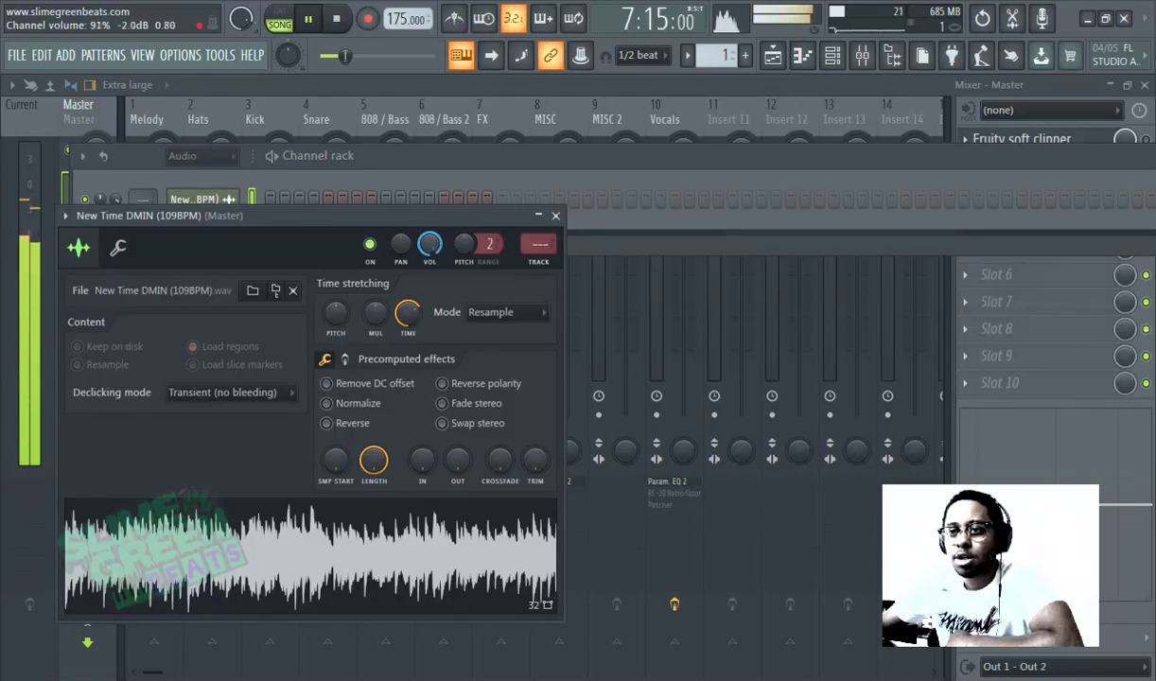
{"action": "left_click", "coordinate": [218, 88]}
{"action": "left_click", "coordinate": [308, 19]}
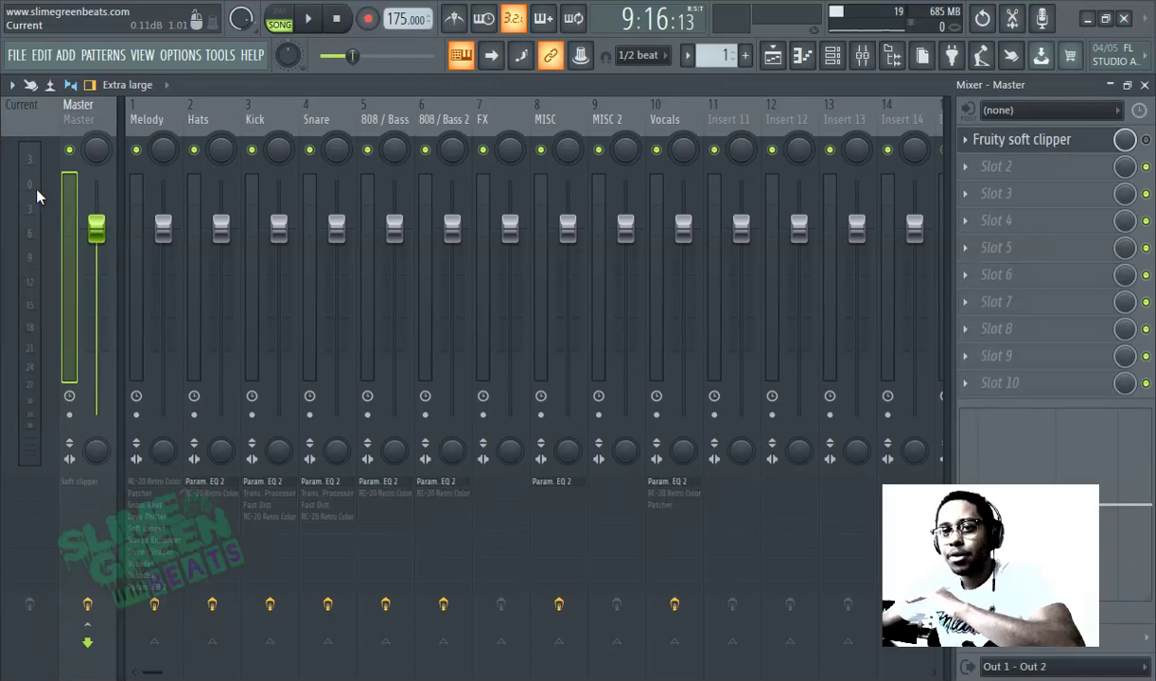
- Play the song briefly to check the master level in the mixer, and view the sample's channel in the channel rack
{"action": "left_click", "coordinate": [309, 20]}
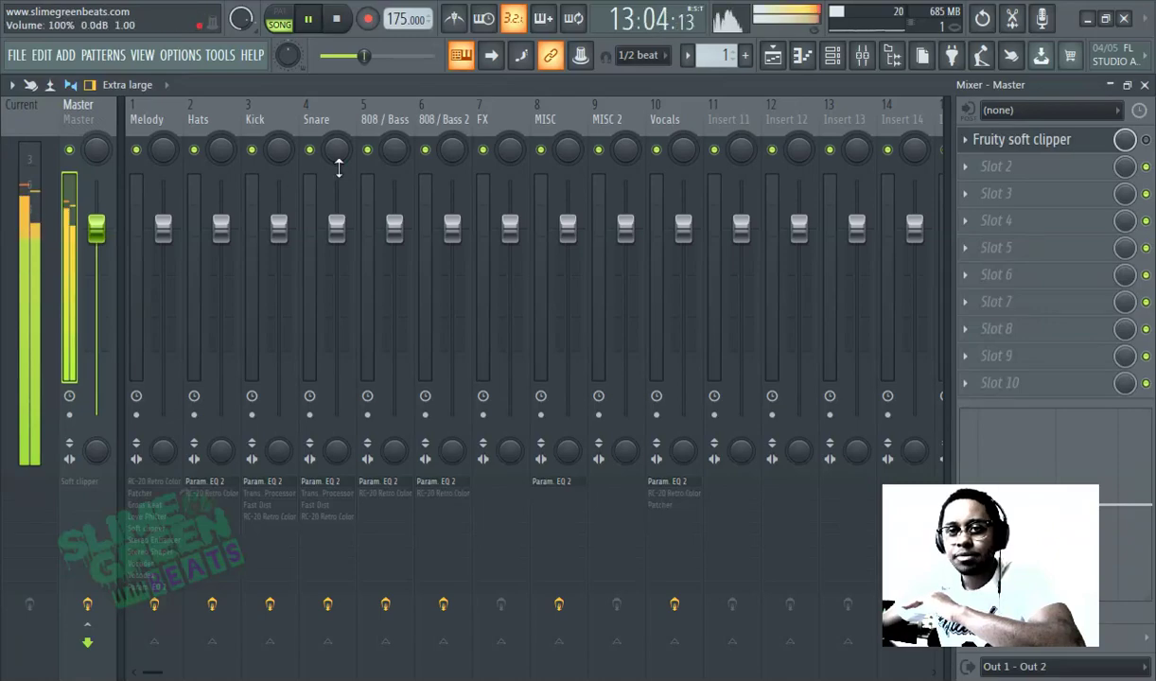
{"action": "left_click", "coordinate": [312, 21]}
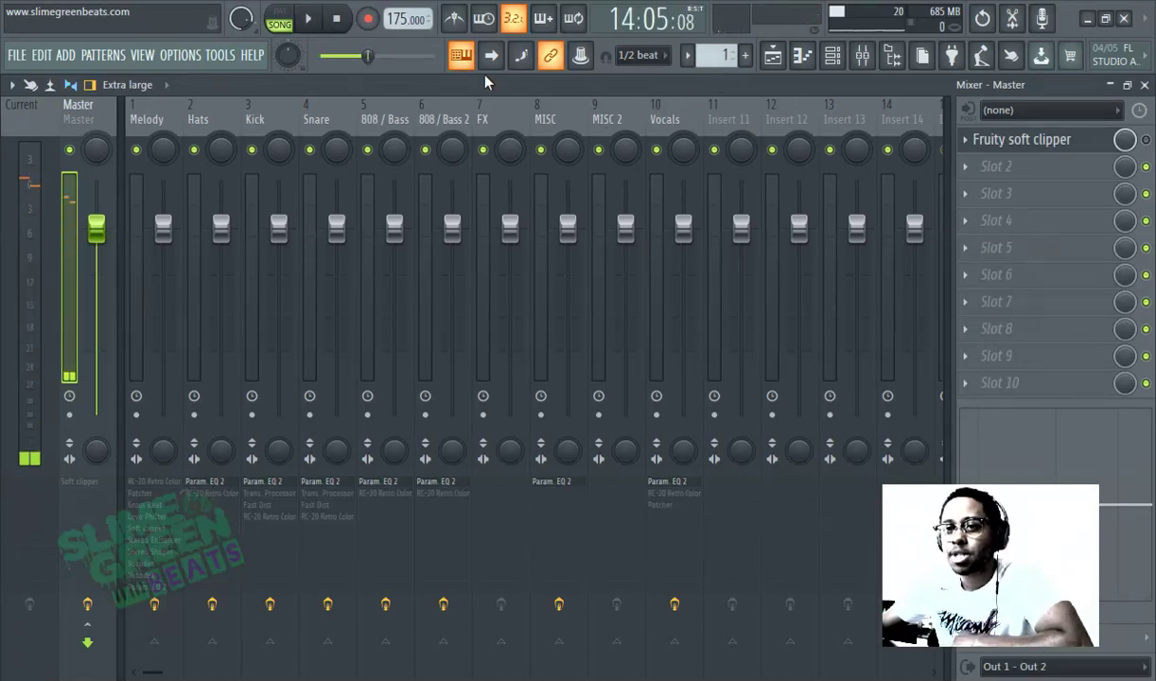
{"action": "left_click", "coordinate": [832, 55]}
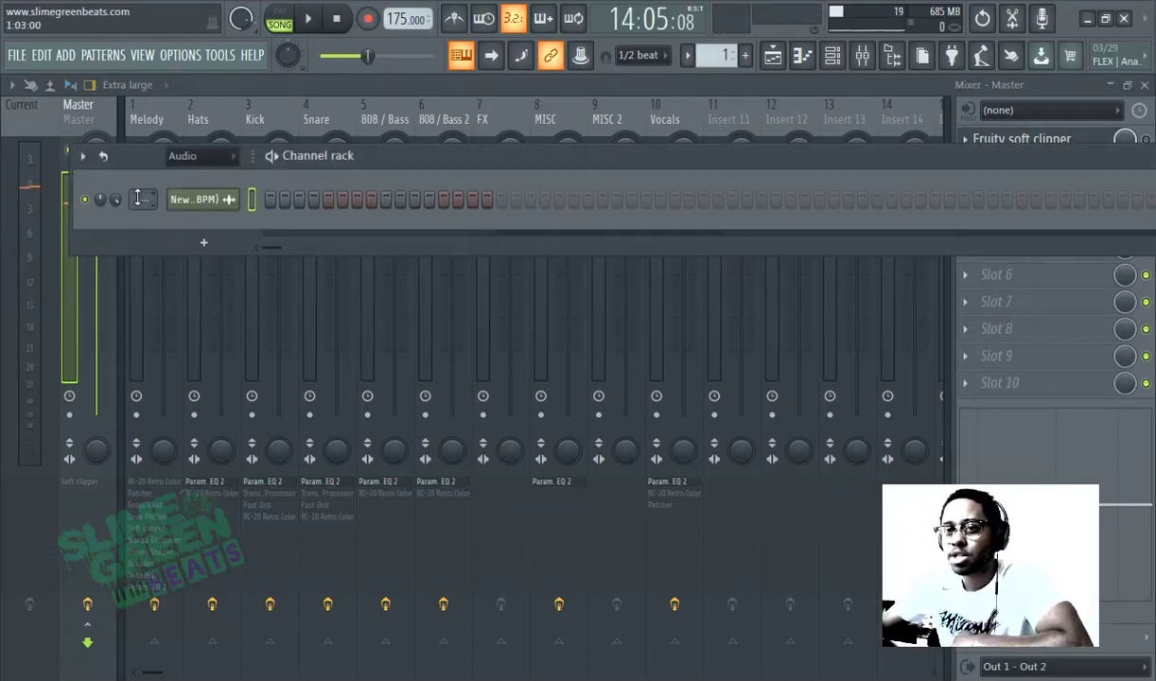
{"action": "left_click", "coordinate": [437, 91]}
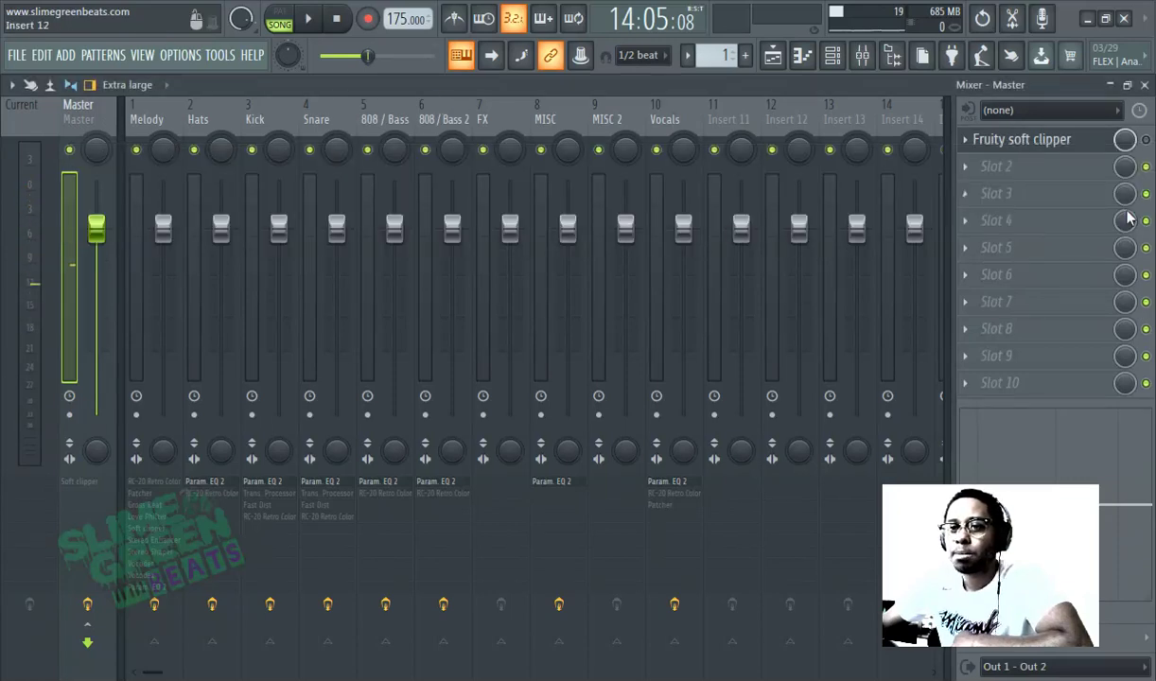
- Add Fruity Limiter to the master track's slot 2, with a lowered ceiling and a gain of about -7.7 dB
{"action": "left_click", "coordinate": [987, 163]}
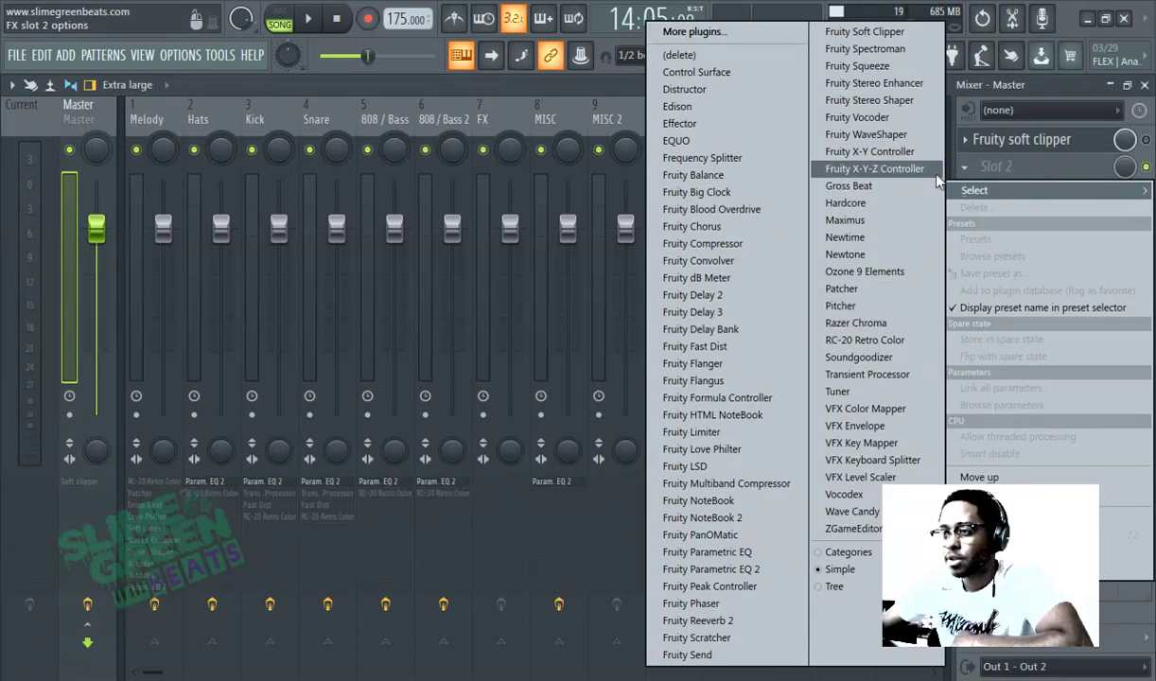
{"action": "left_click", "coordinate": [733, 434]}
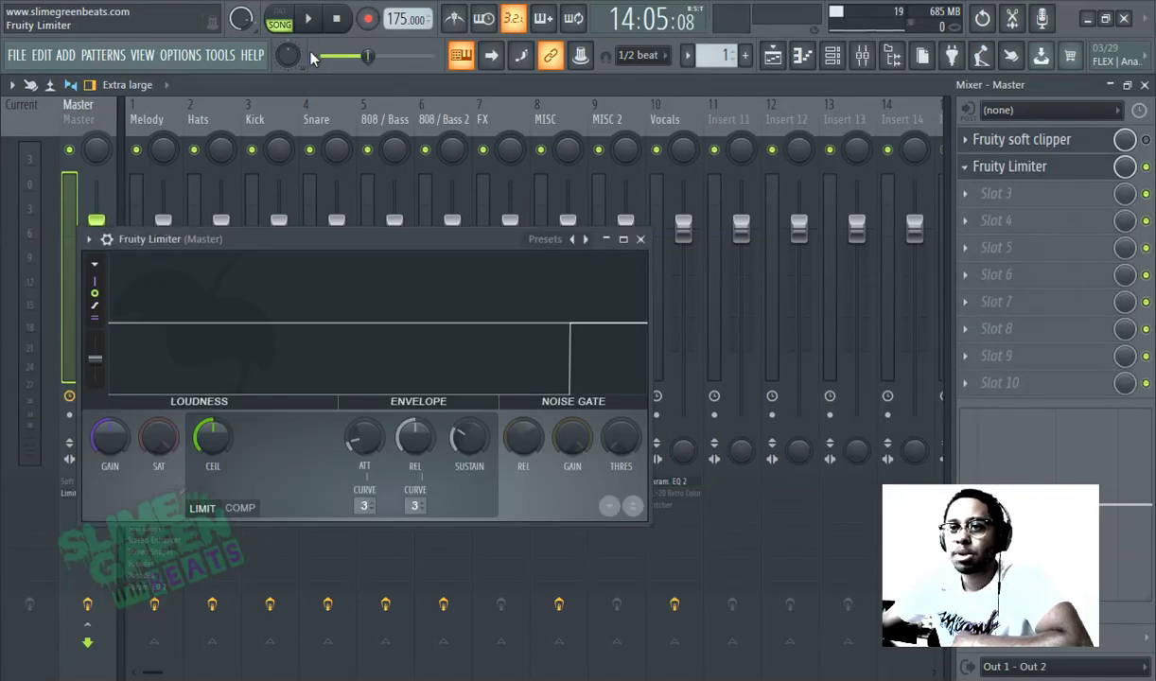
{"action": "left_click", "coordinate": [307, 19]}
{"action": "left_click_drag", "start_coordinate": [211, 437], "coordinate": [212, 463]}
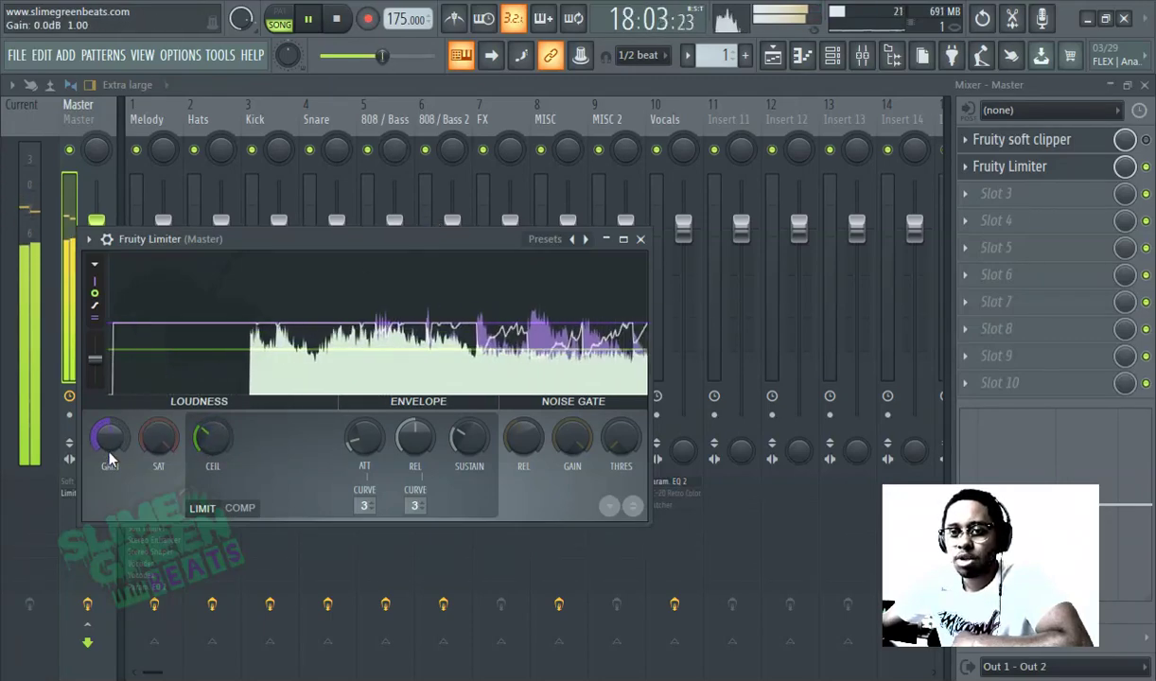
{"action": "left_click_drag", "start_coordinate": [115, 437], "coordinate": [115, 473]}
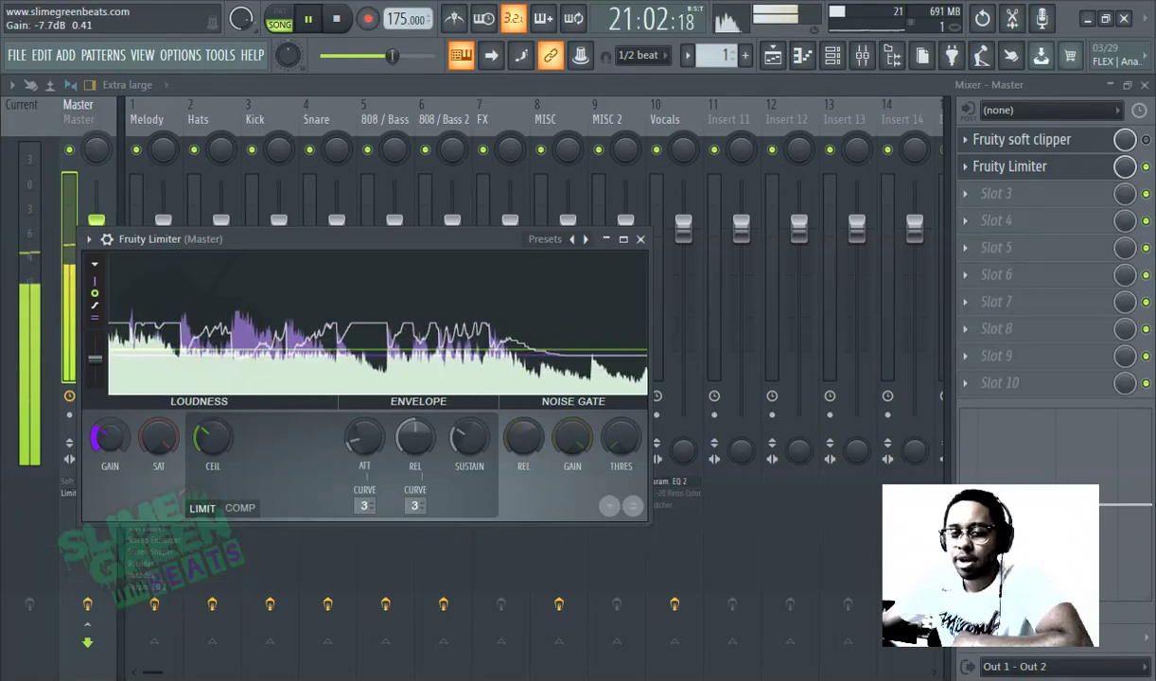
{"action": "key", "text": "Escape"}
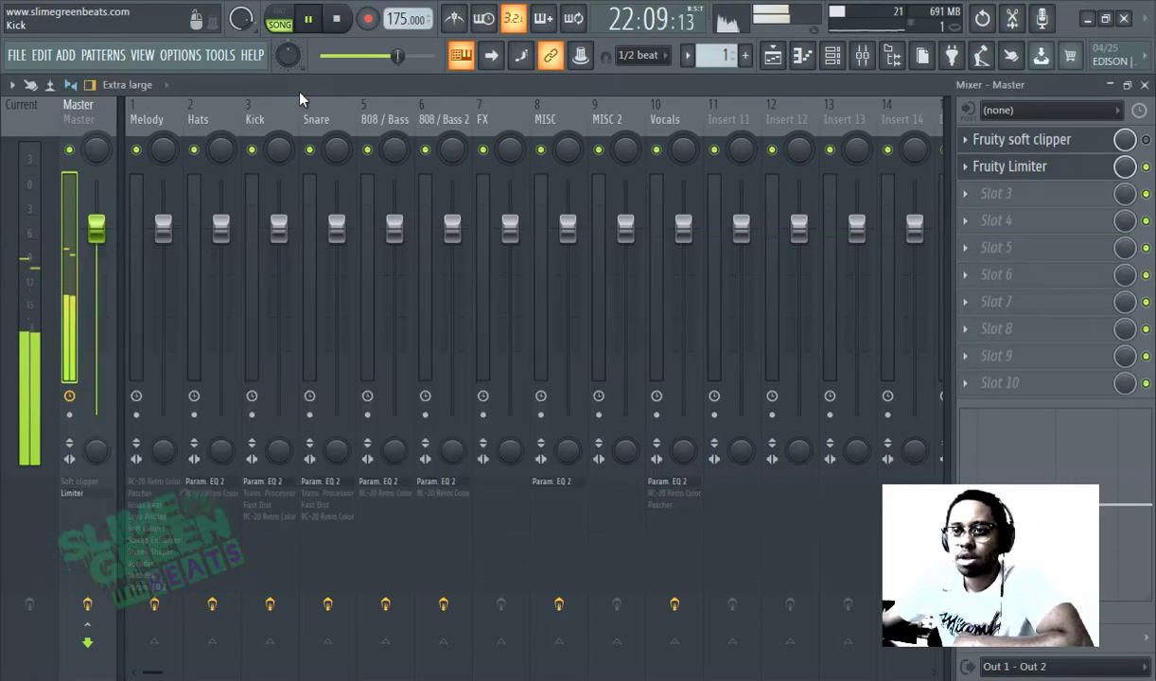
{"action": "left_click", "coordinate": [308, 19]}
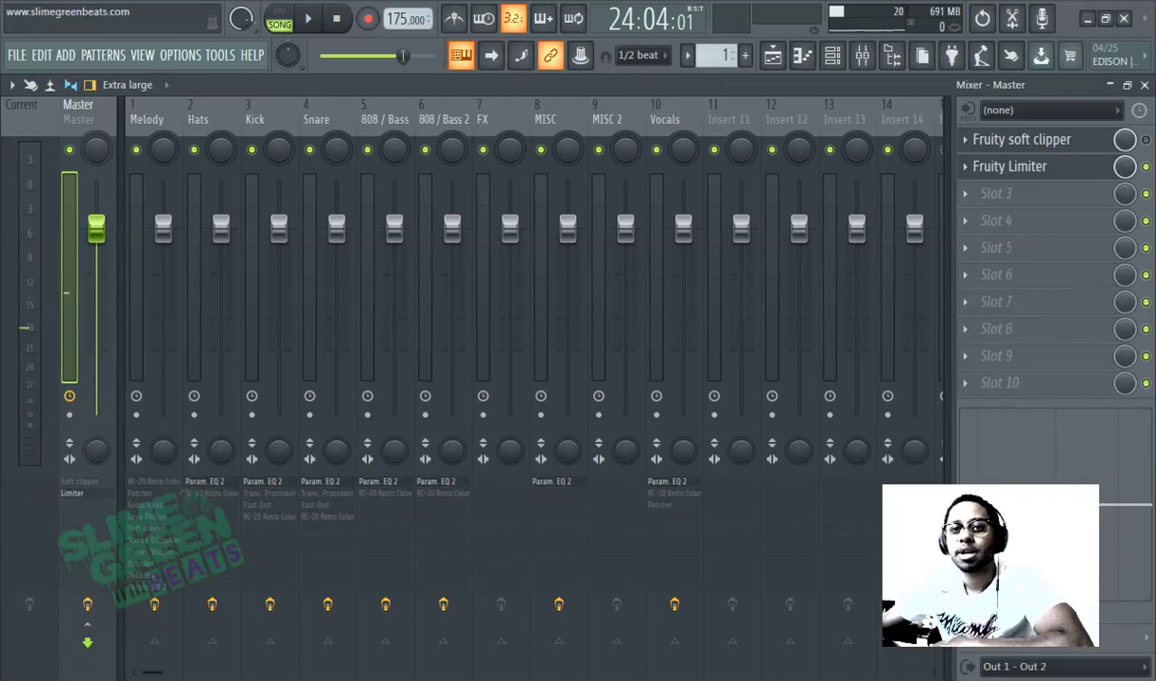
- Start a WAV export named test, review the render settings and close them without rendering
{"action": "left_click", "coordinate": [17, 57]}
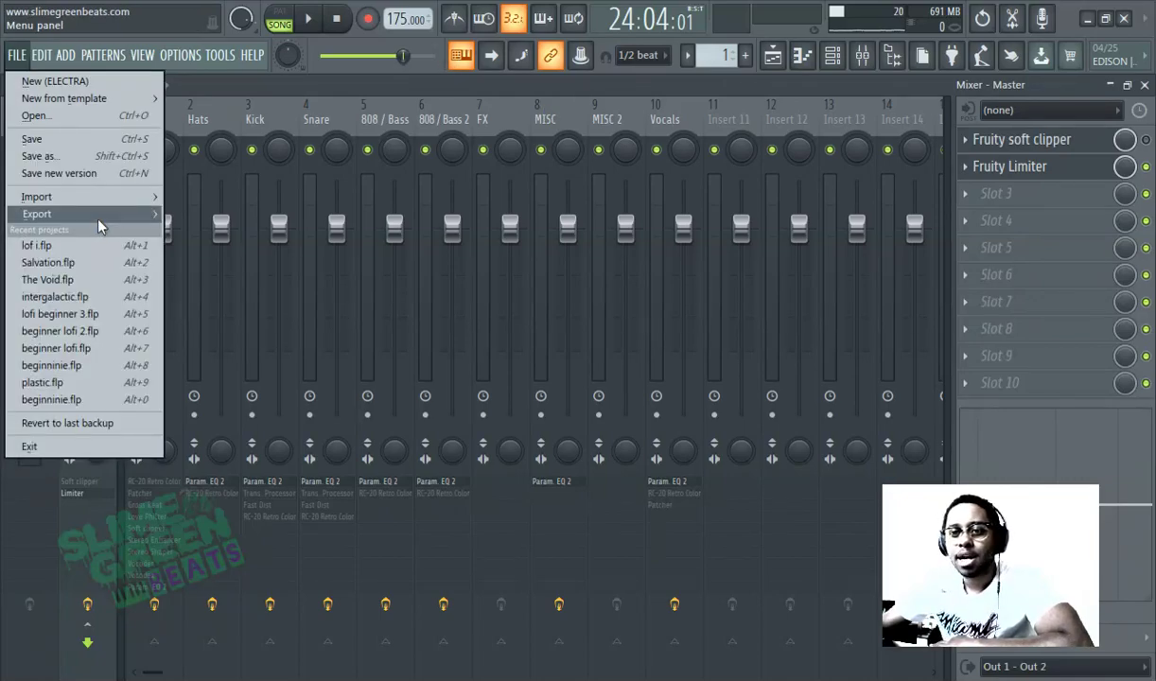
{"action": "mouse_move", "coordinate": [99, 214]}
{"action": "left_click", "coordinate": [201, 230]}
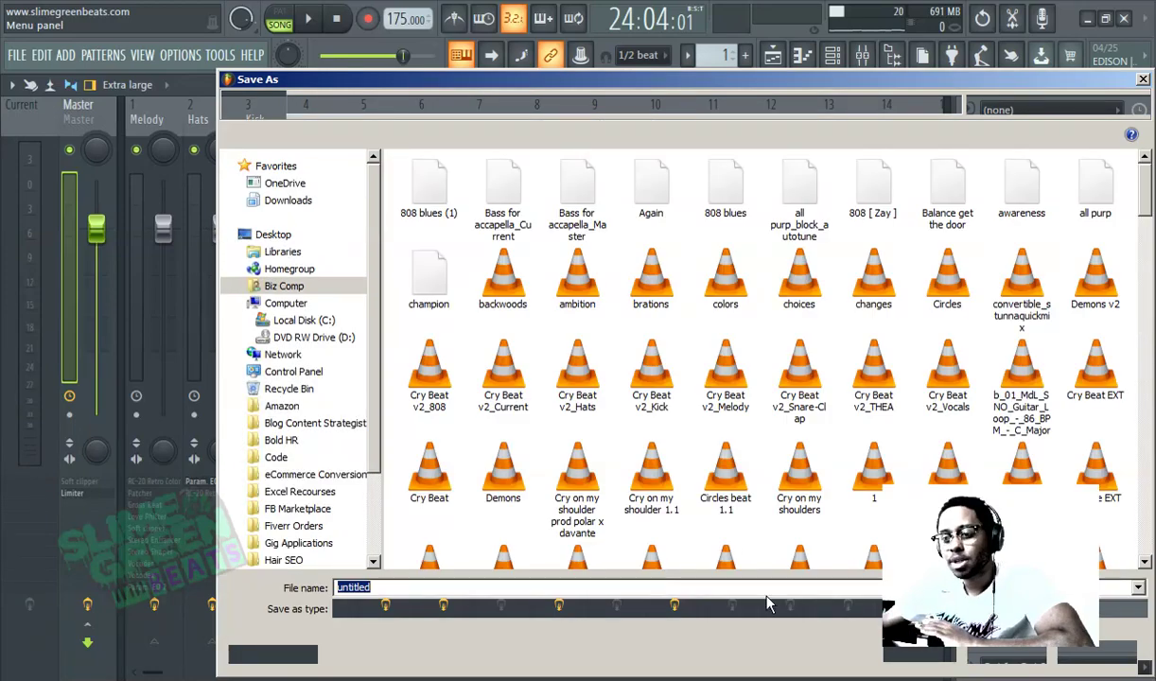
{"action": "type", "text": "test"}
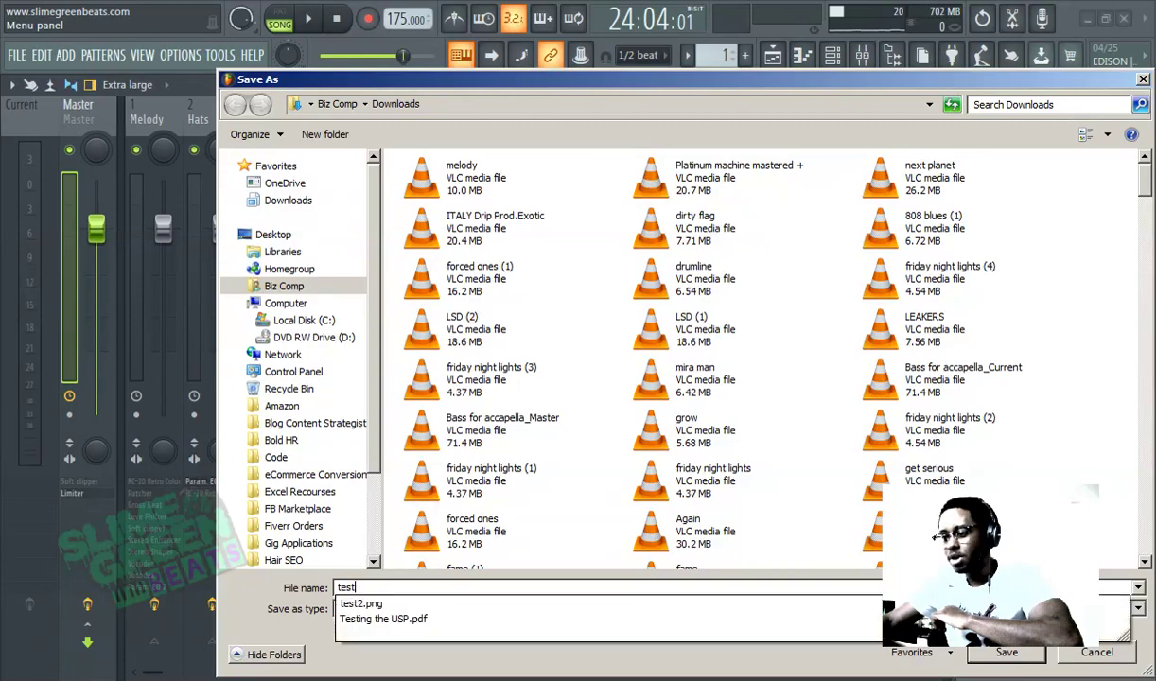
{"action": "left_click", "coordinate": [1006, 653]}
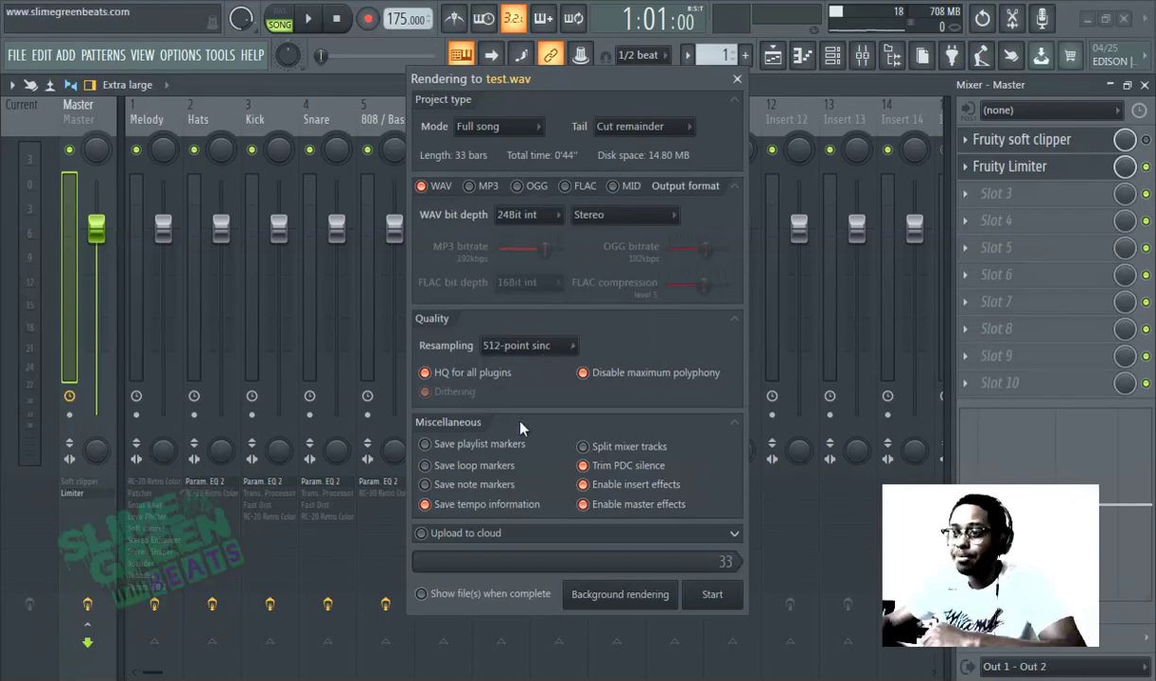
{"action": "left_click", "coordinate": [737, 80]}
- Play the song from the playlist and show the sample browser with all its folders collapsed
{"action": "left_click", "coordinate": [772, 55]}
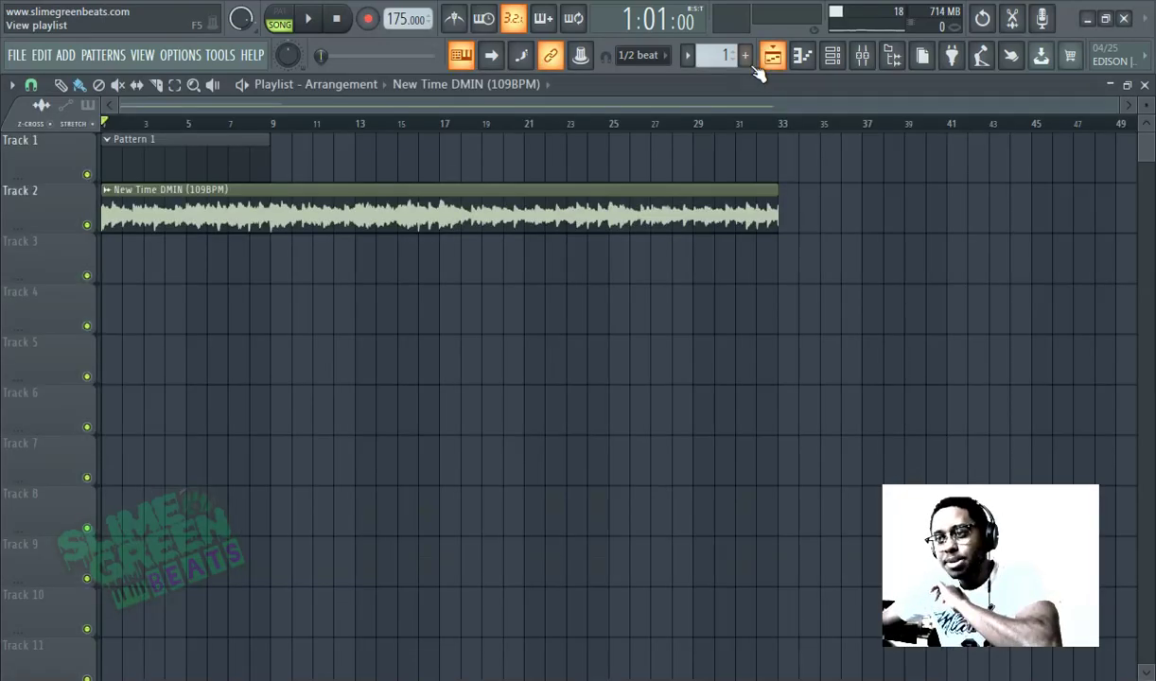
{"action": "left_click", "coordinate": [312, 20]}
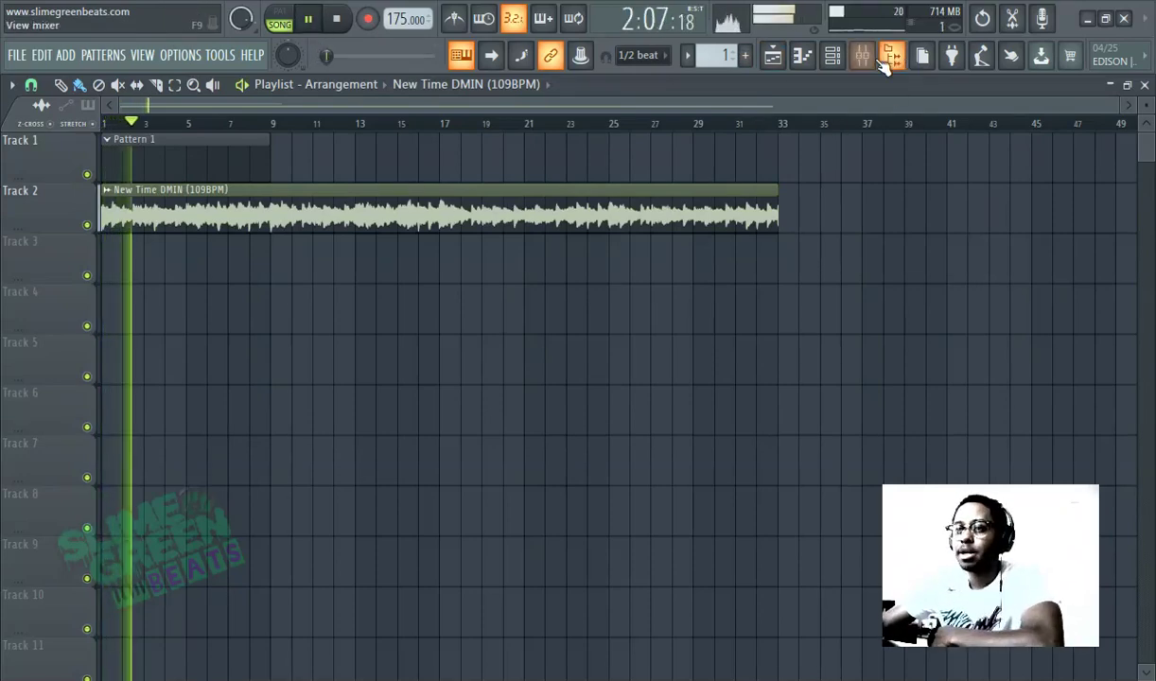
{"action": "left_click", "coordinate": [890, 56]}
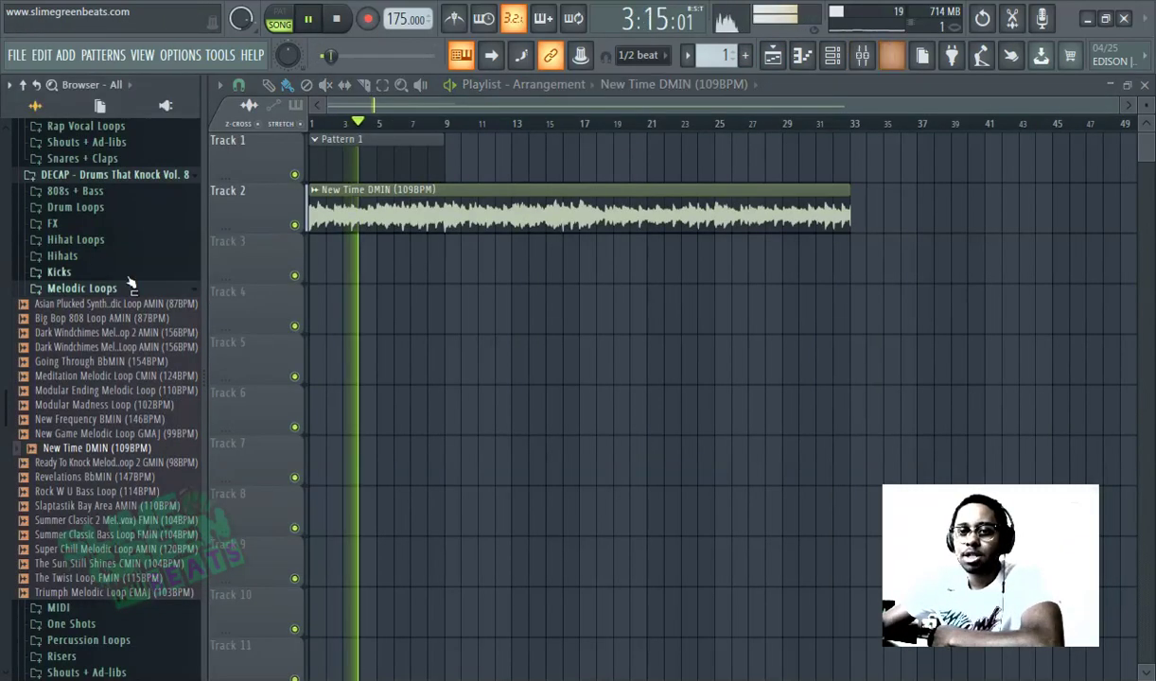
{"action": "scroll", "coordinate": [122, 274], "scroll_direction": "up", "scroll_amount": 15}
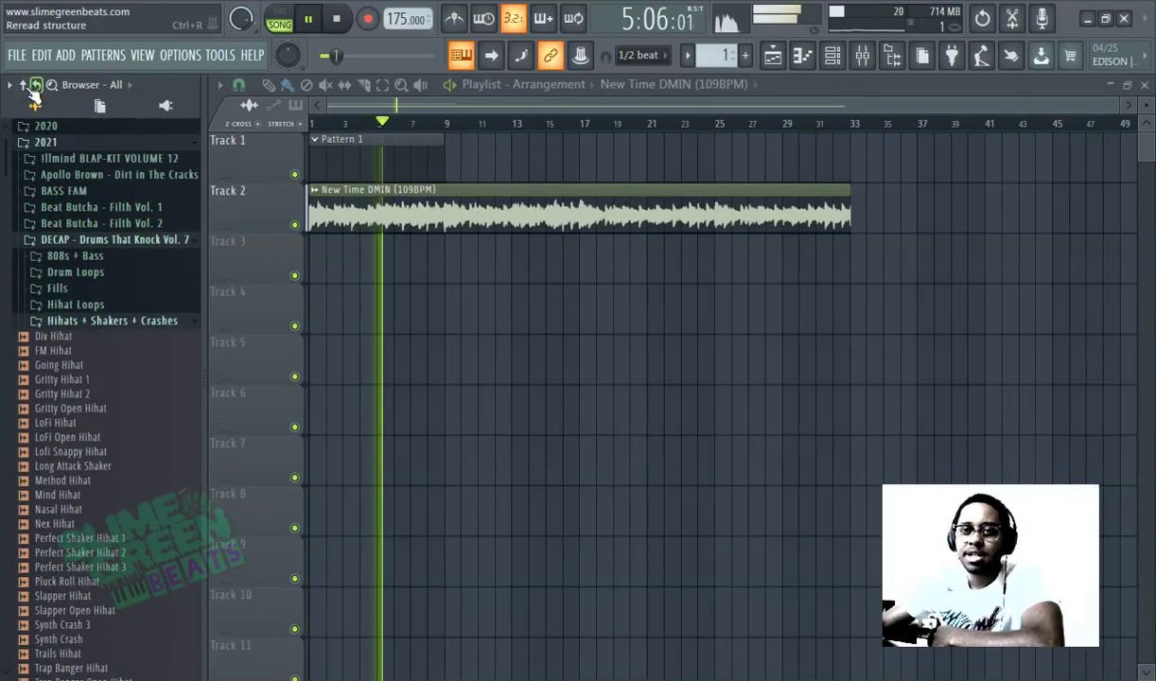
{"action": "left_click", "coordinate": [24, 85]}
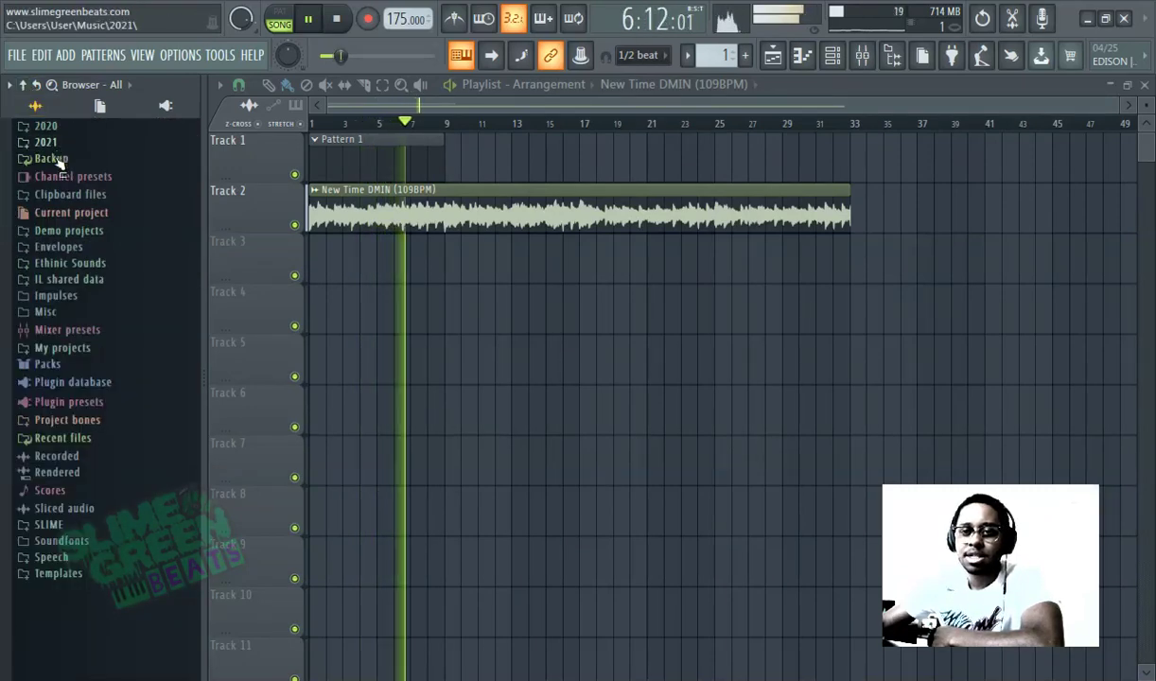
- Open the HipHop drum samples folder under Packs, Legacy, Drums in the browser
{"action": "left_click", "coordinate": [47, 364]}
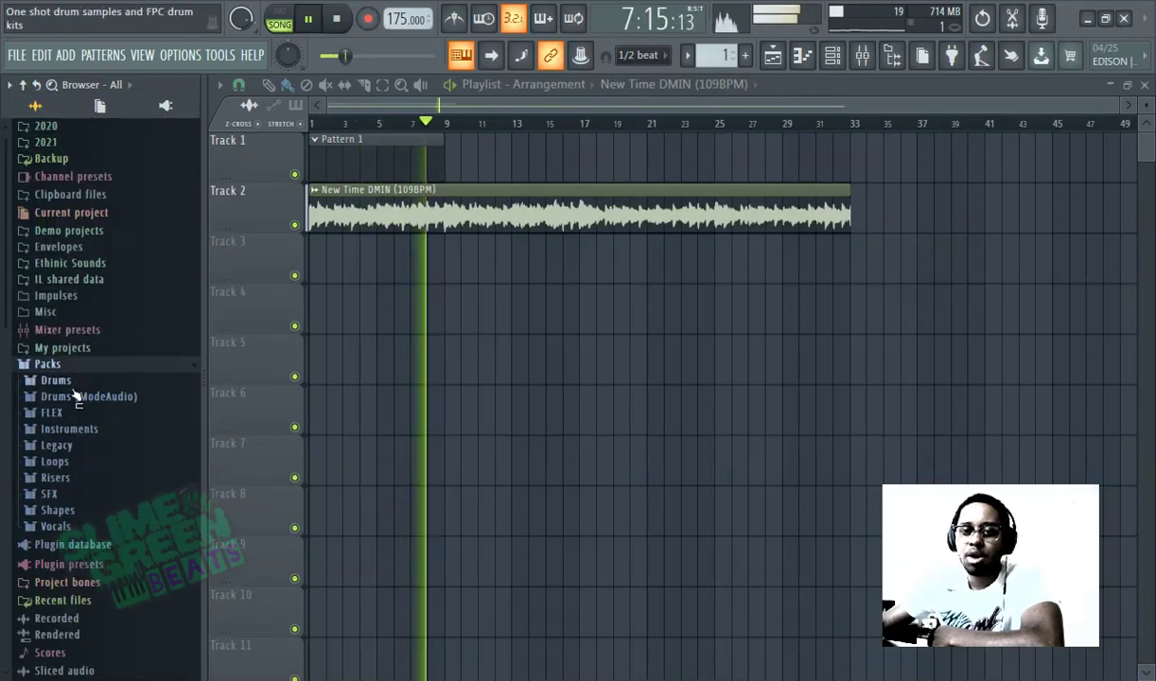
{"action": "left_click", "coordinate": [83, 449]}
{"action": "scroll", "coordinate": [85, 459], "scroll_direction": "down", "scroll_amount": 2}
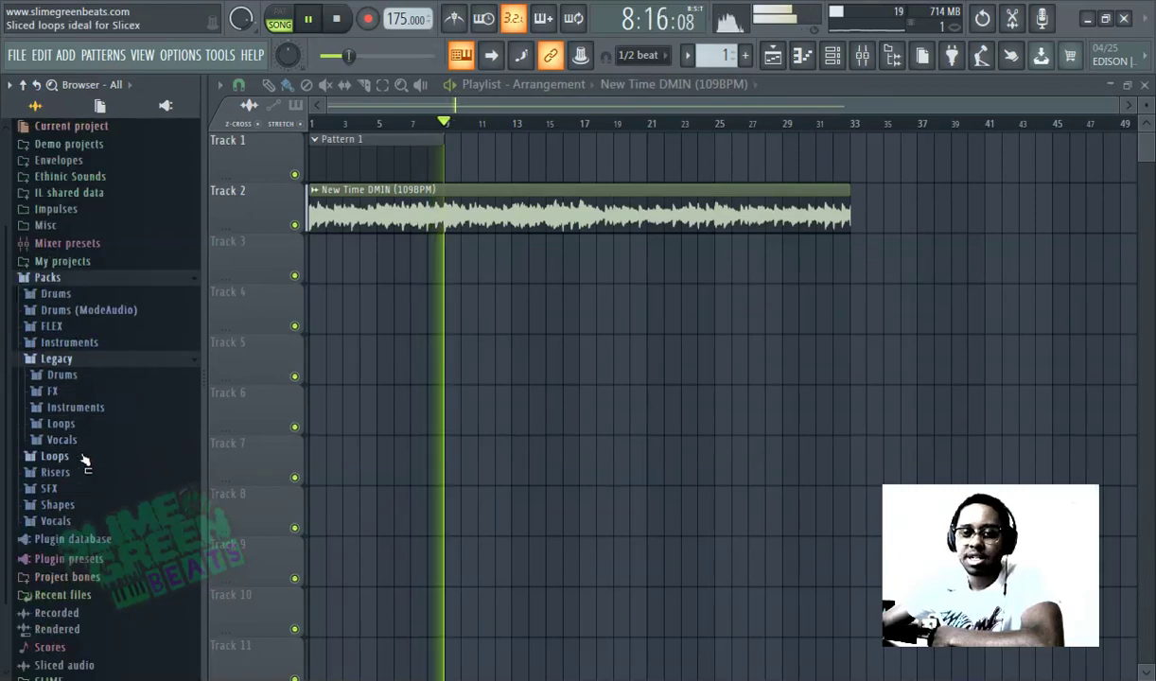
{"action": "left_click", "coordinate": [84, 377]}
{"action": "scroll", "coordinate": [87, 381], "scroll_direction": "down", "scroll_amount": 2}
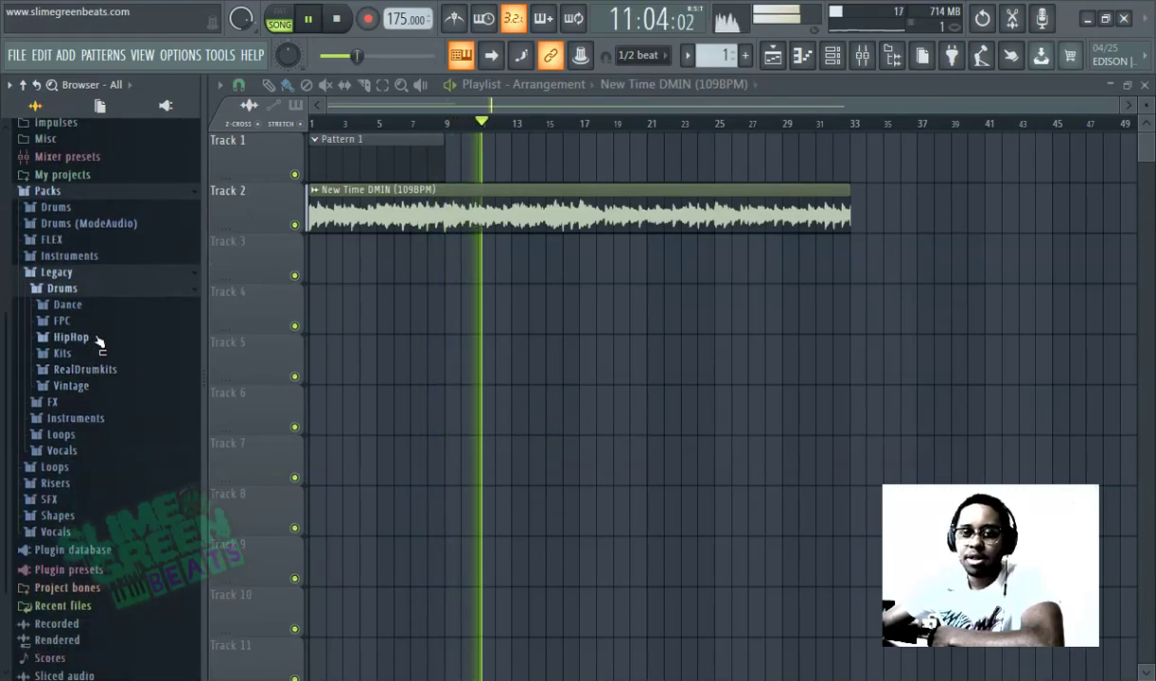
{"action": "left_click", "coordinate": [99, 339]}
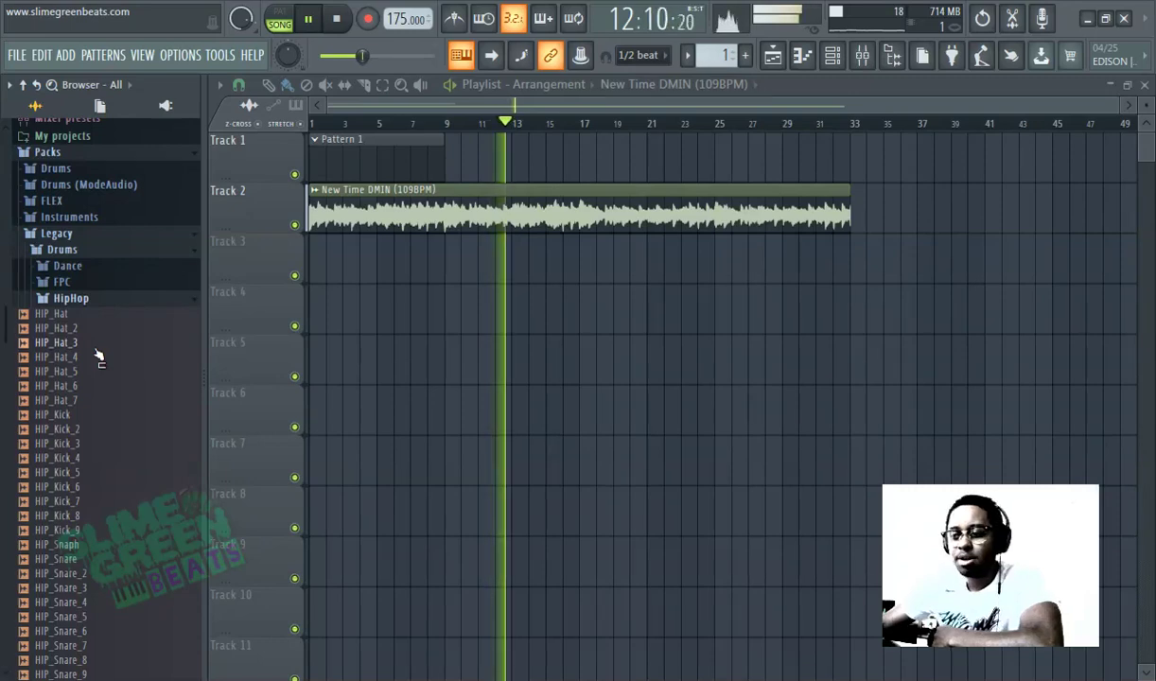
- Preview the HIP_Kick sample and lower the channel volume of the New Time DMIN (109BPM) clip
{"action": "left_click", "coordinate": [85, 416]}
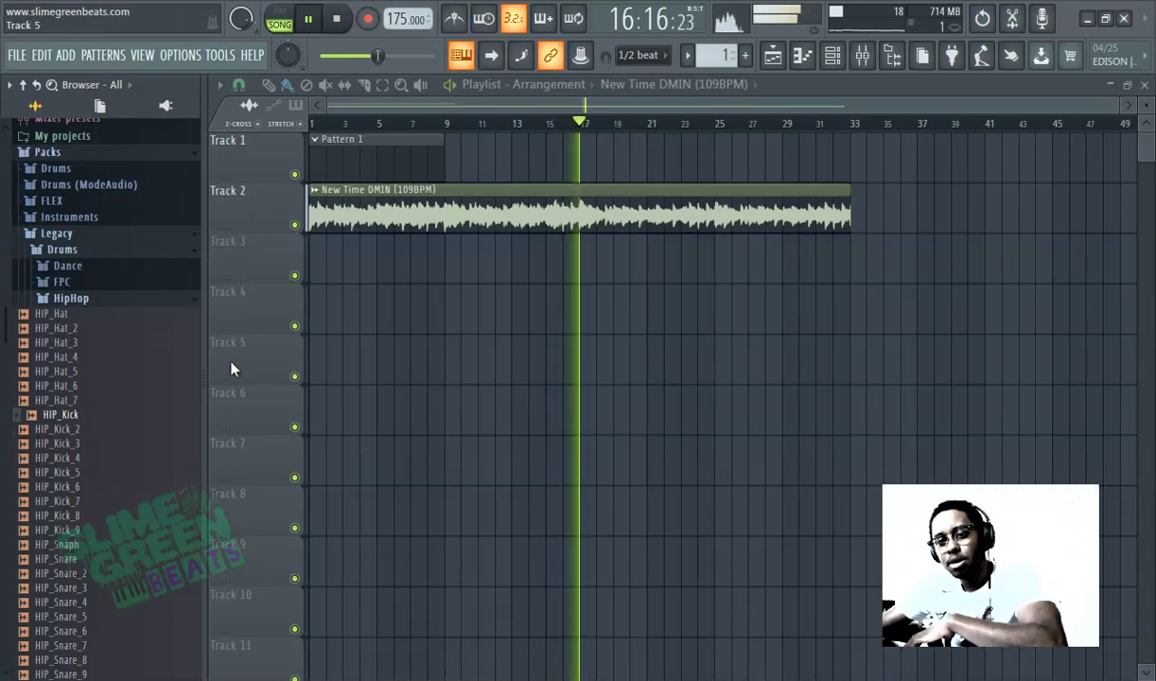
{"action": "double_click", "coordinate": [529, 196]}
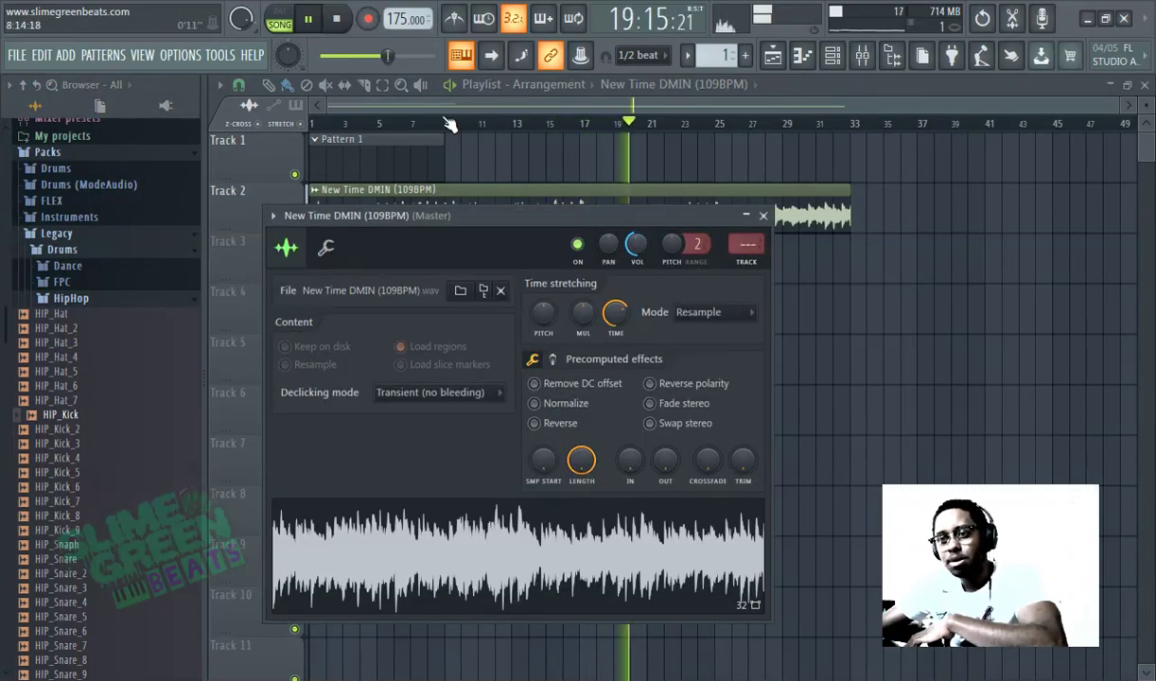
{"action": "key", "text": "Escape"}
- Audition the HIP_Kick_5, HIP_Kick_6 and HIP_Kick_9 samples against the playing melody
{"action": "left_click", "coordinate": [68, 473]}
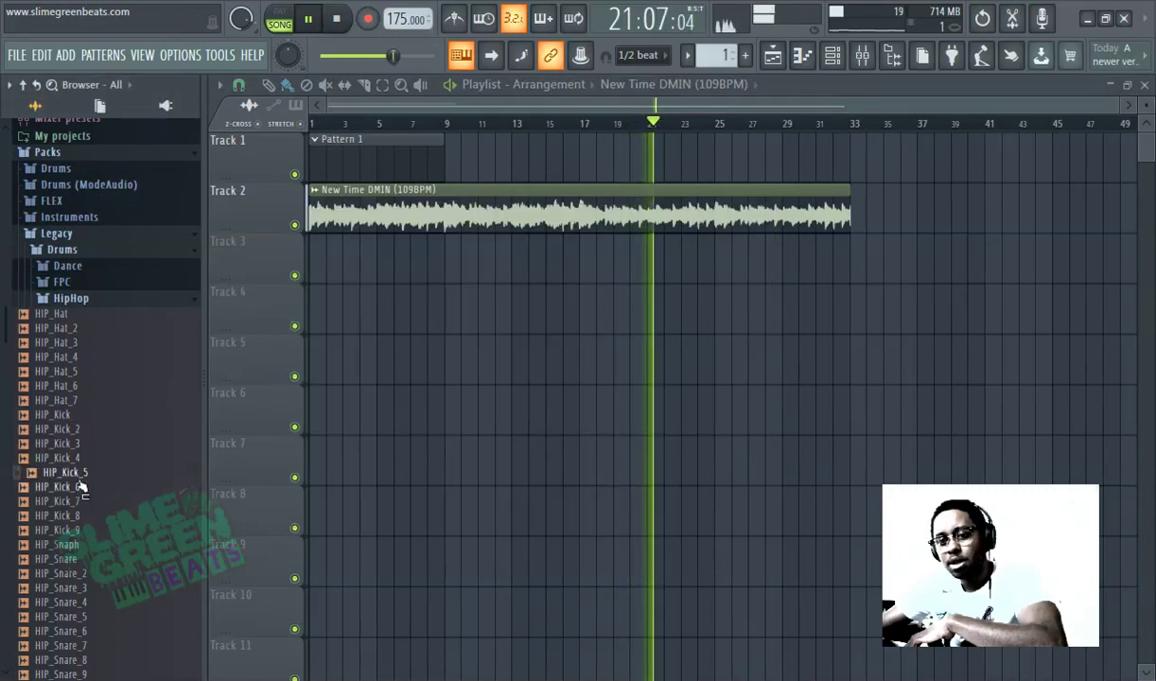
{"action": "left_click", "coordinate": [68, 486]}
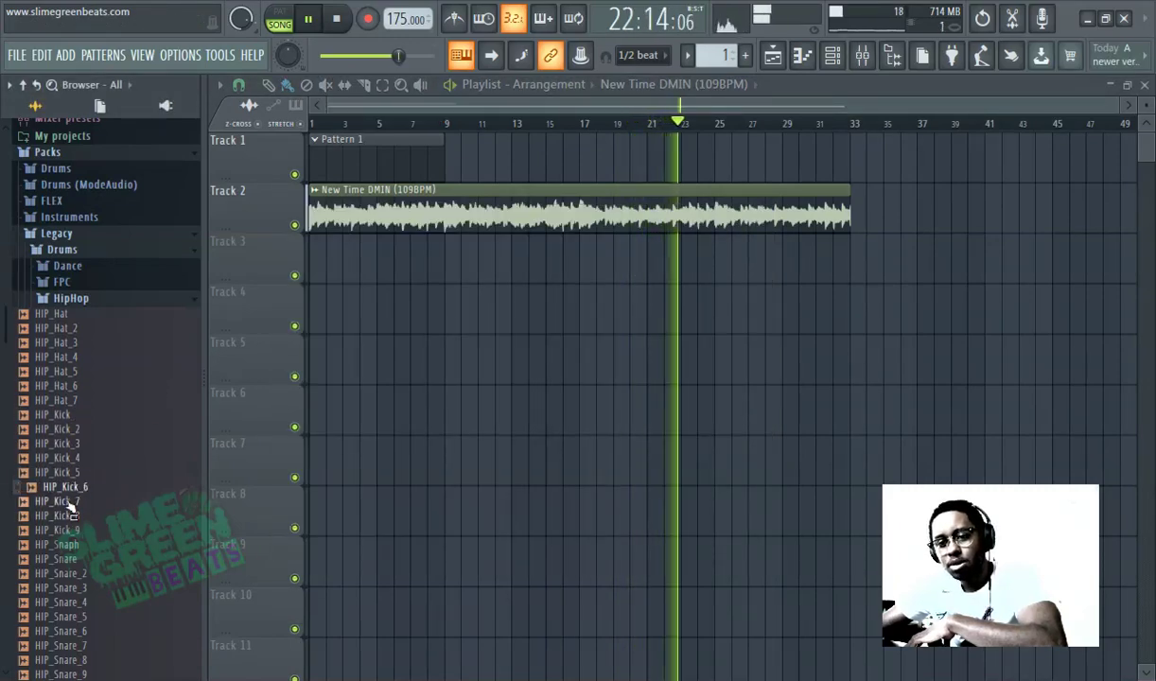
{"action": "left_click", "coordinate": [74, 530]}
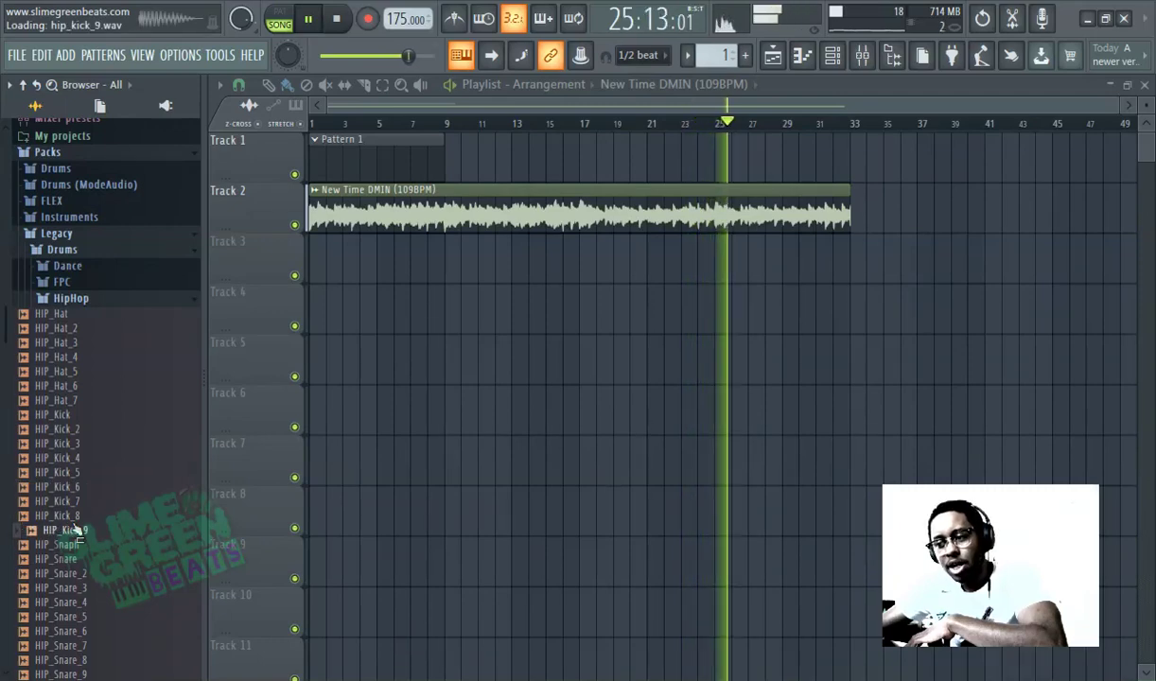
{"action": "left_click", "coordinate": [73, 491]}
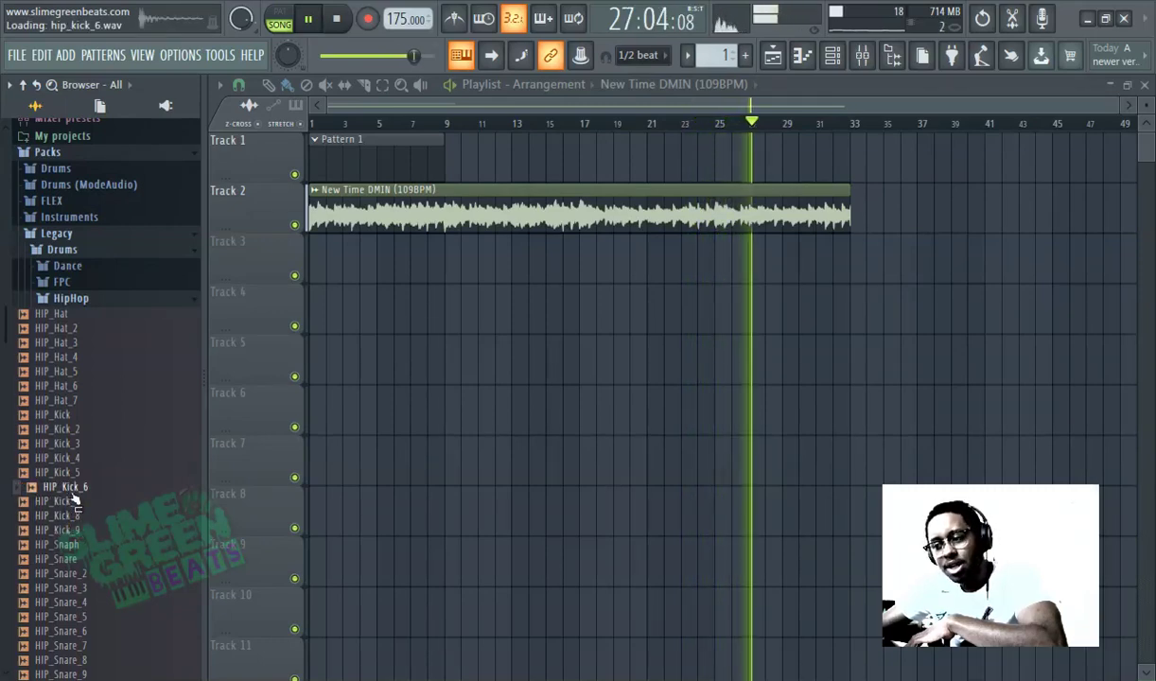
- Add HIP_Kick_6 as a new channel in the channel rack and collapse the HipHop folder
{"action": "left_click", "coordinate": [858, 57]}
{"action": "left_click_drag", "start_coordinate": [46, 486], "coordinate": [410, 236]}
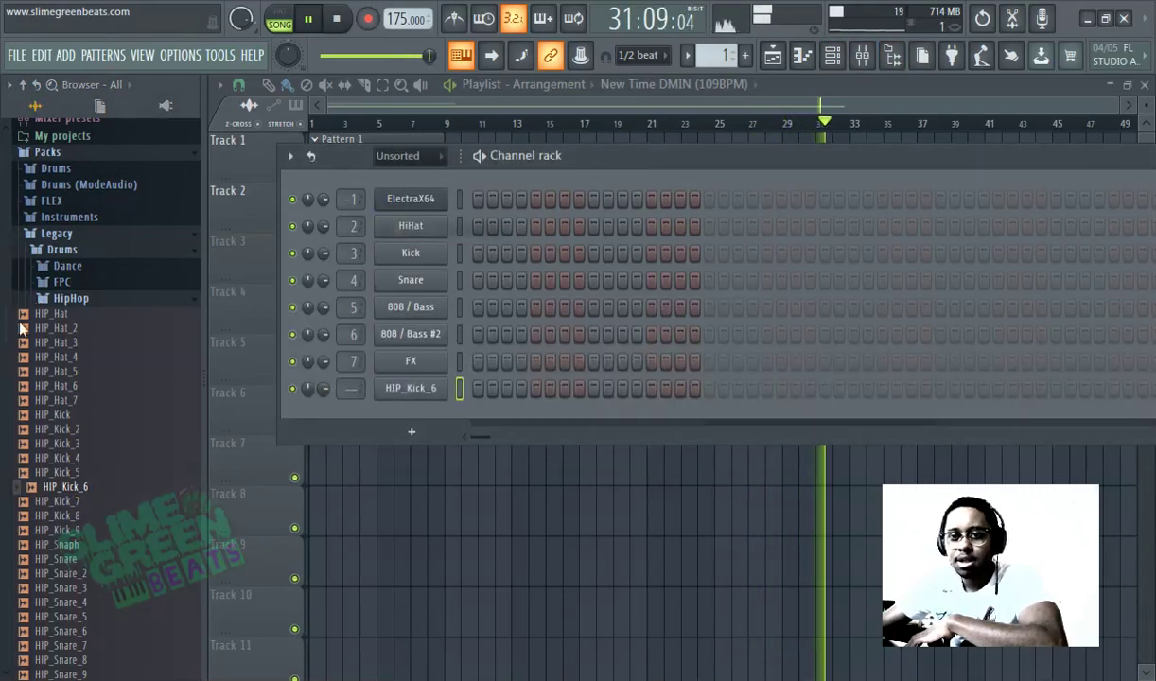
{"action": "left_click", "coordinate": [68, 298]}
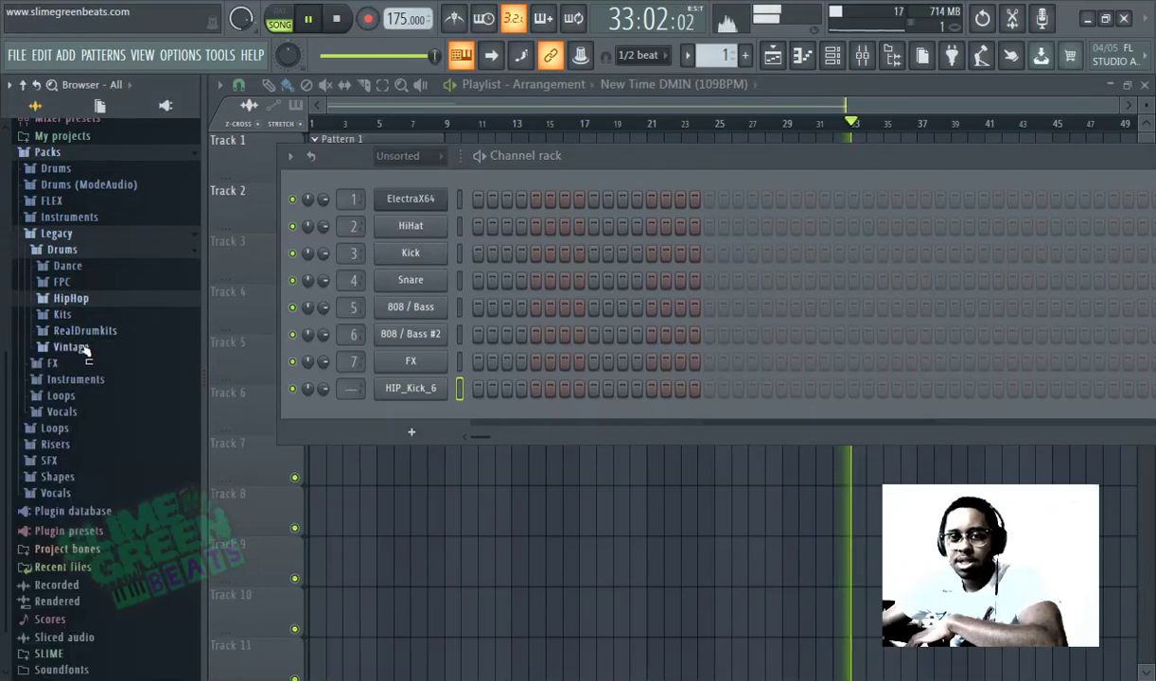
- Open the Vintage drum samples folder and audition VT_SD, VT_SD_2 and VT_SD_3 against the playing melody
{"action": "left_click", "coordinate": [85, 348]}
{"action": "scroll", "coordinate": [89, 380], "scroll_direction": "down", "scroll_amount": 10}
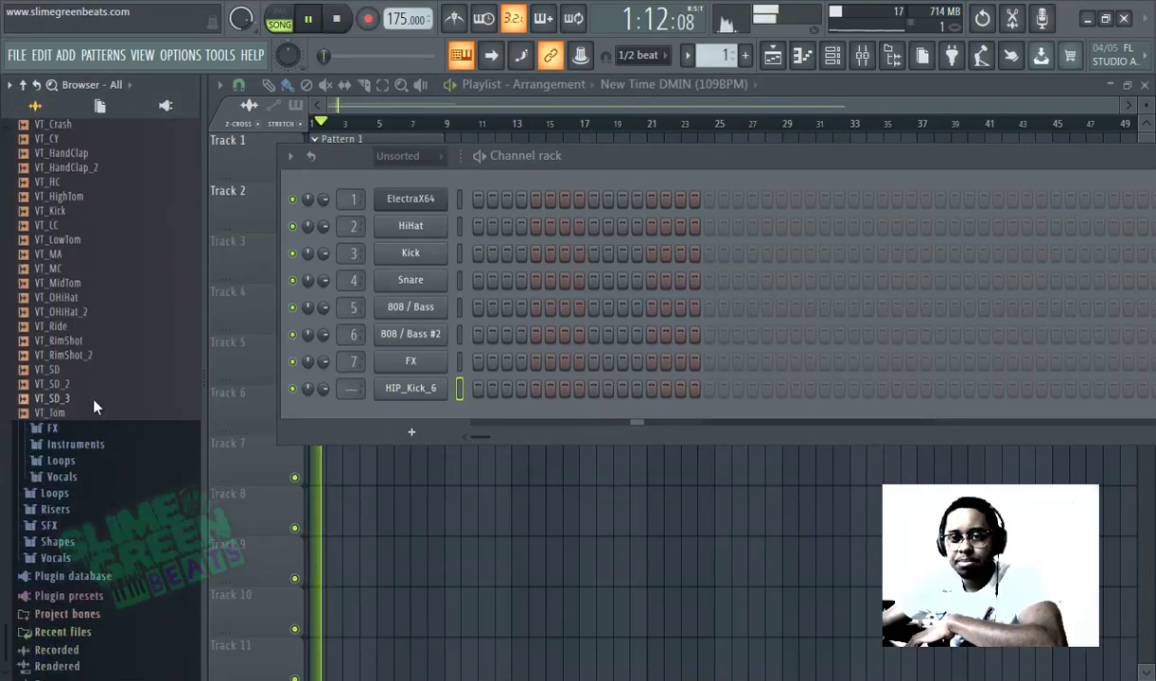
{"action": "left_click", "coordinate": [59, 363]}
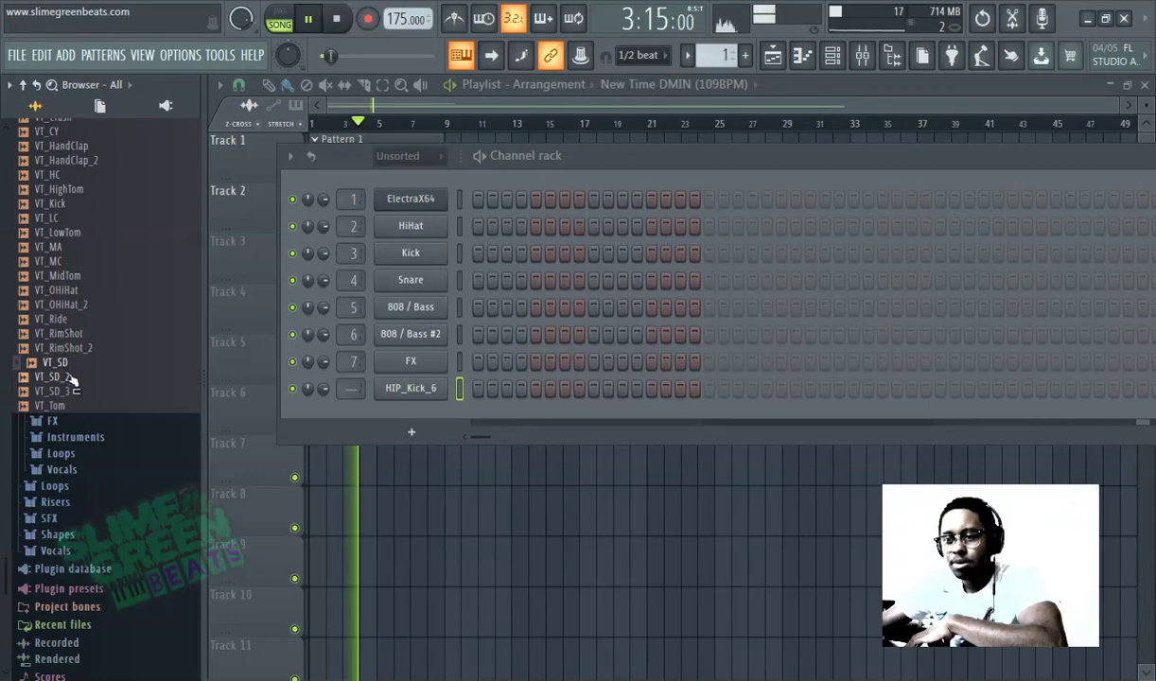
{"action": "left_click", "coordinate": [70, 377]}
{"action": "left_click", "coordinate": [76, 390]}
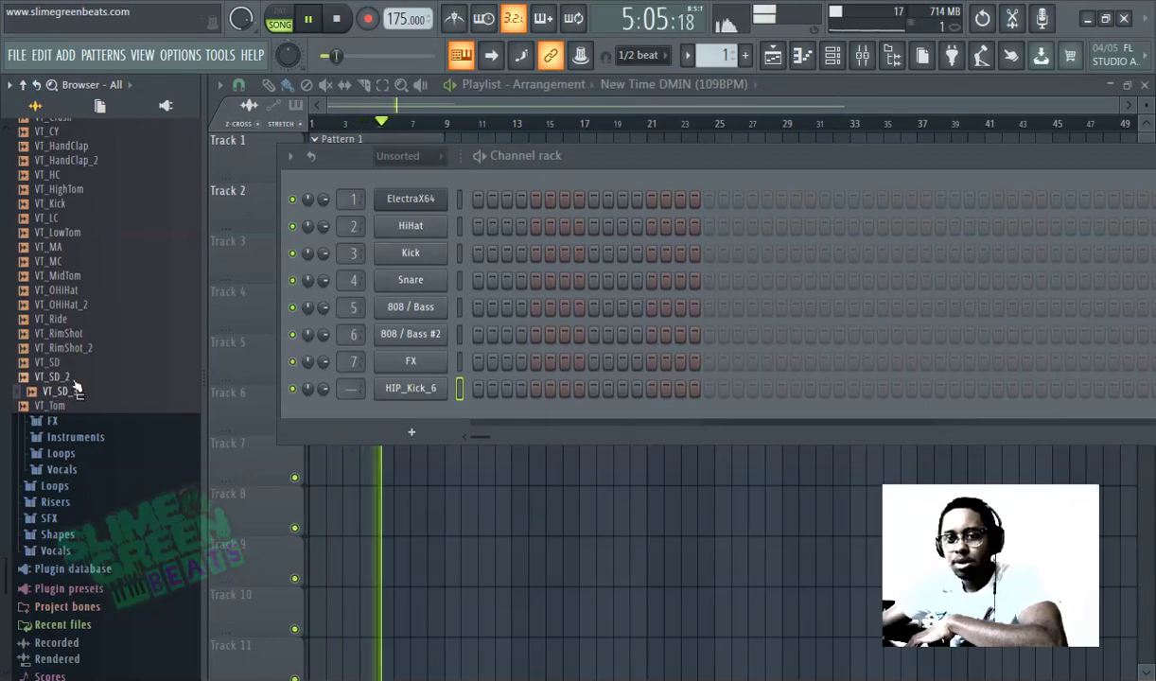
{"action": "left_click", "coordinate": [73, 378]}
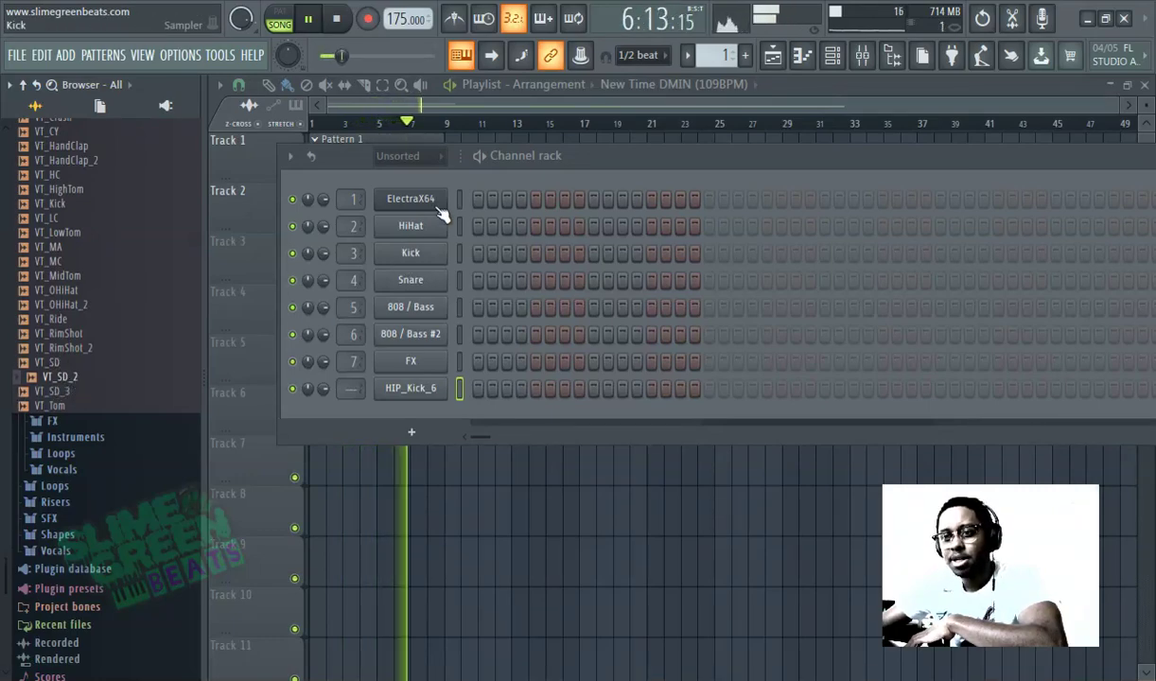
{"action": "left_click", "coordinate": [74, 364]}
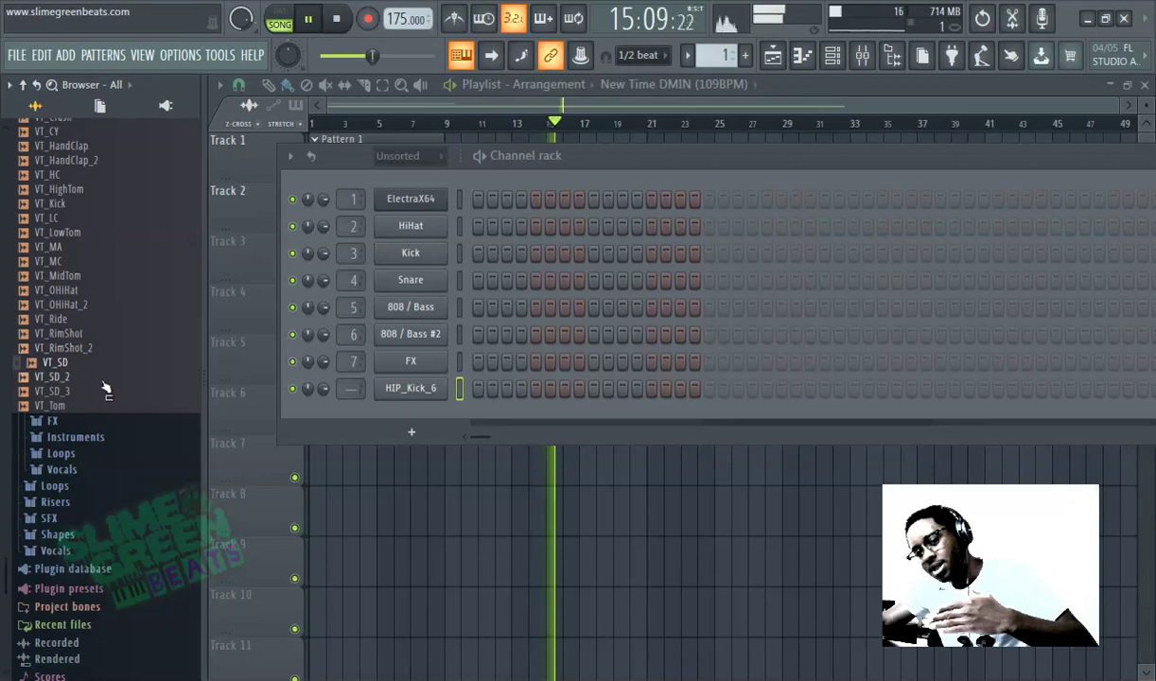
- Compare the three VT_SD snare samples again and add VT_SD_2 as a new channel directly below Snare
{"action": "left_click", "coordinate": [104, 391]}
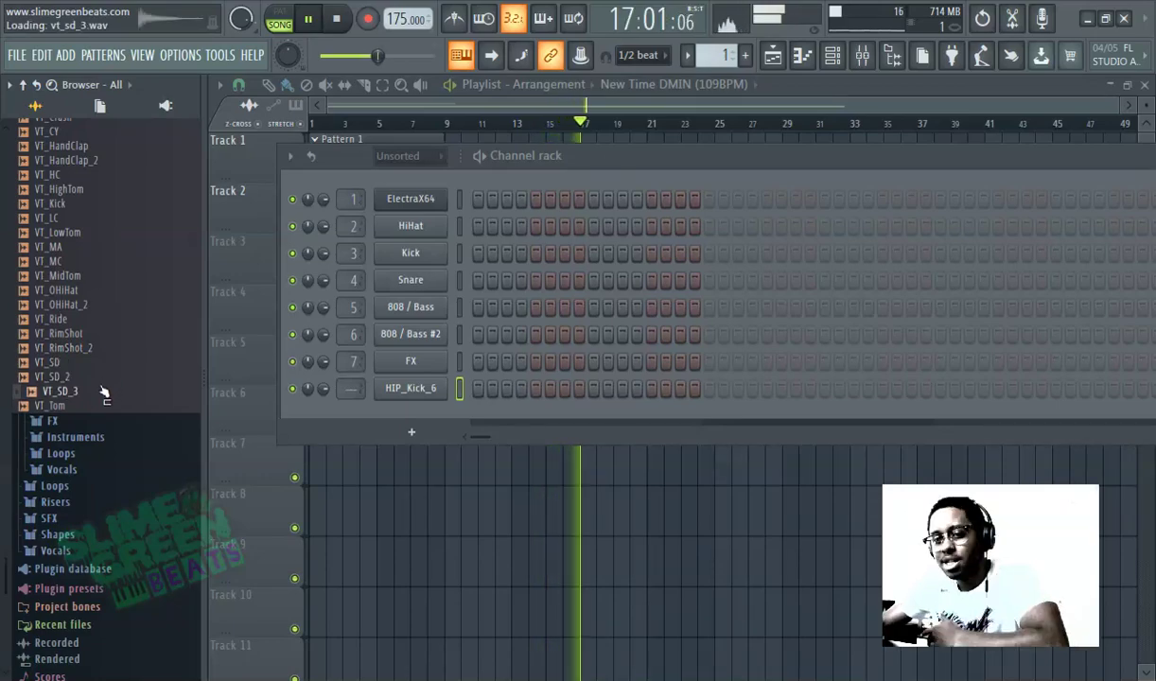
{"action": "left_click", "coordinate": [92, 377]}
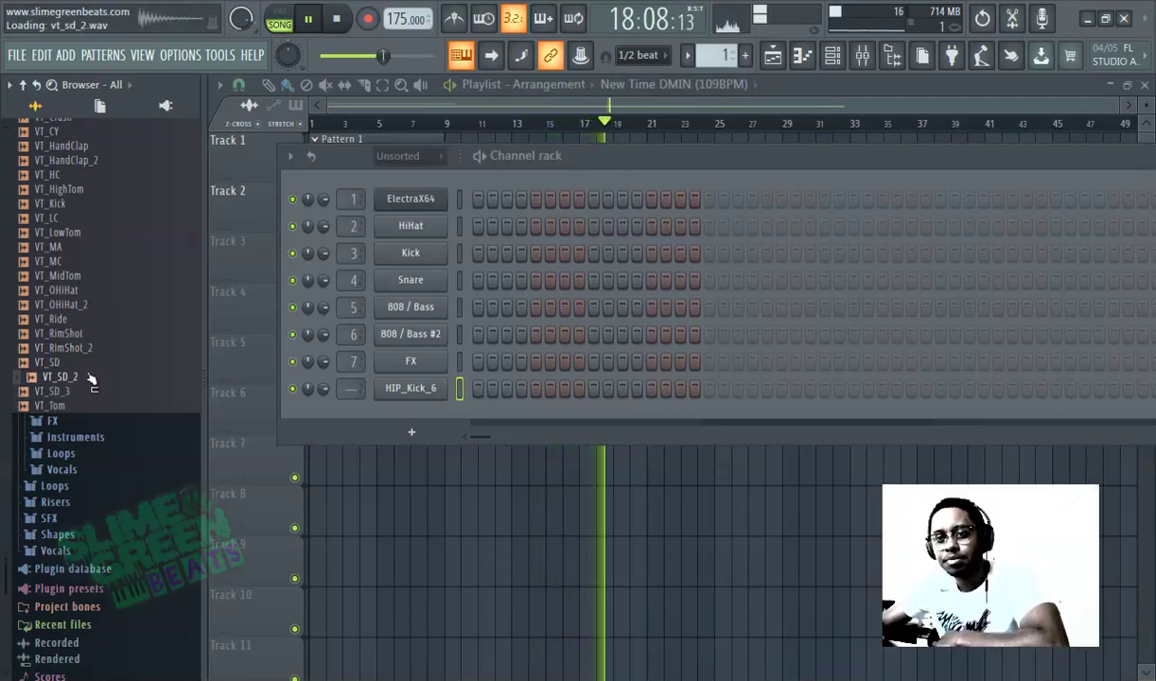
{"action": "left_click", "coordinate": [78, 374]}
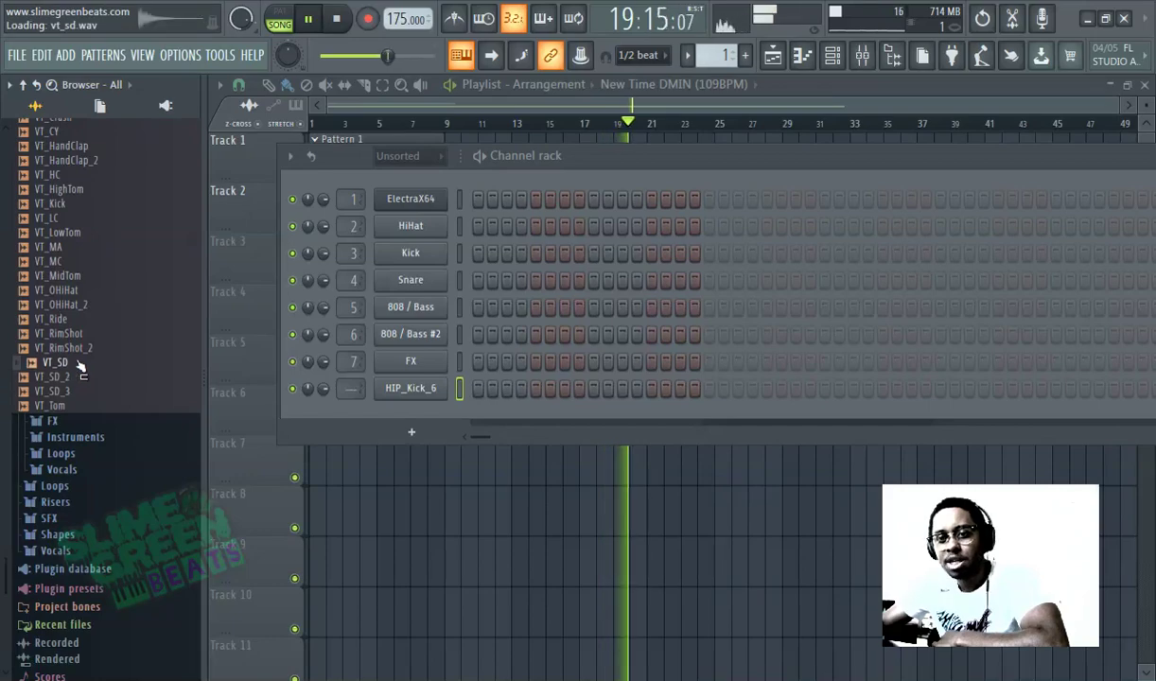
{"action": "left_click_drag", "start_coordinate": [73, 380], "coordinate": [400, 317]}
- Audition VT_CHiHat and VT_CHiHat_2 from the Vintage folder and add VT_CHiHat to the channel rack at the HiHat channel
{"action": "scroll", "coordinate": [109, 258], "scroll_direction": "up", "scroll_amount": 4}
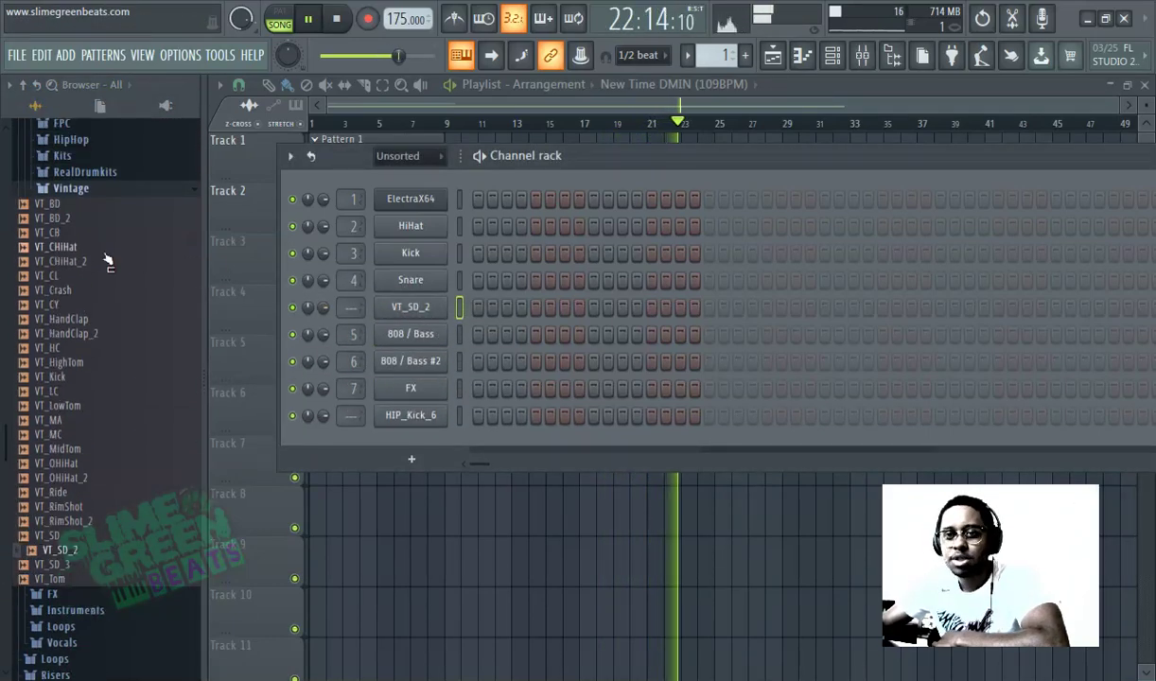
{"action": "left_click", "coordinate": [76, 248]}
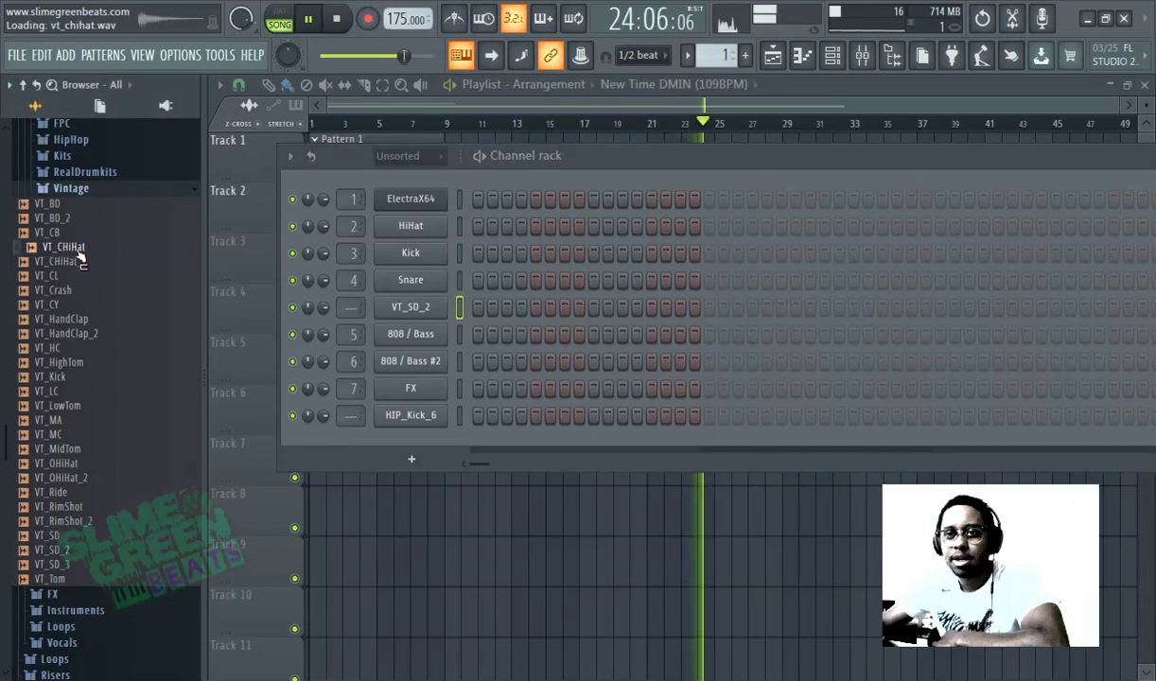
{"action": "left_click", "coordinate": [81, 262]}
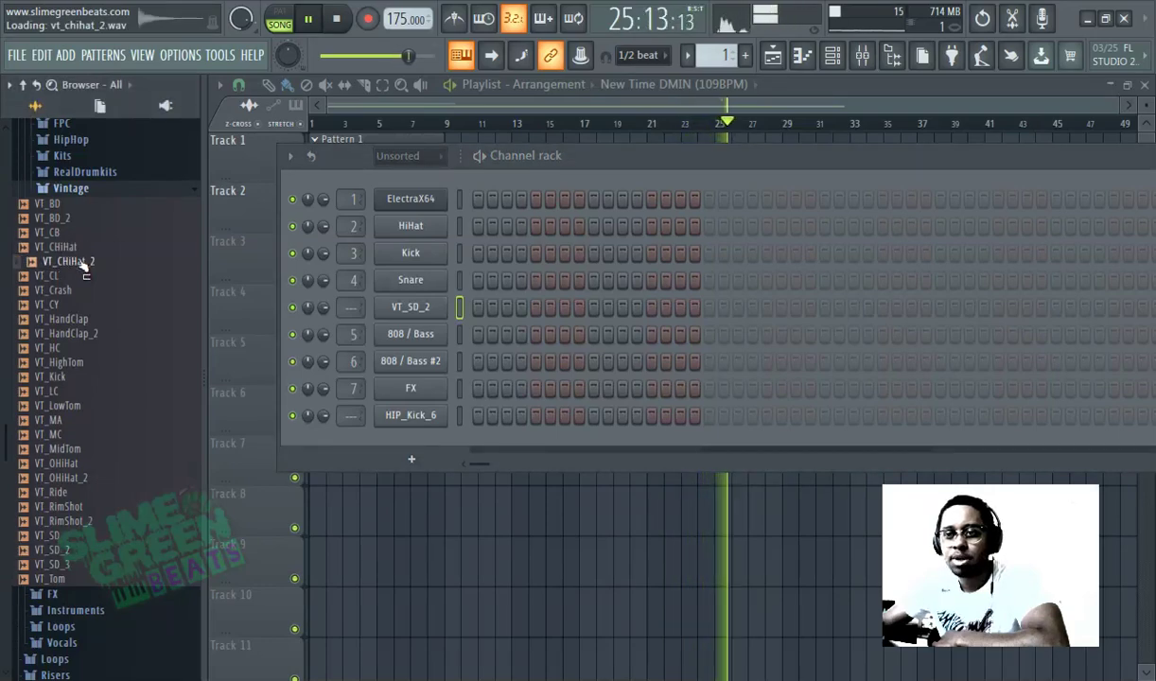
{"action": "left_click", "coordinate": [66, 247]}
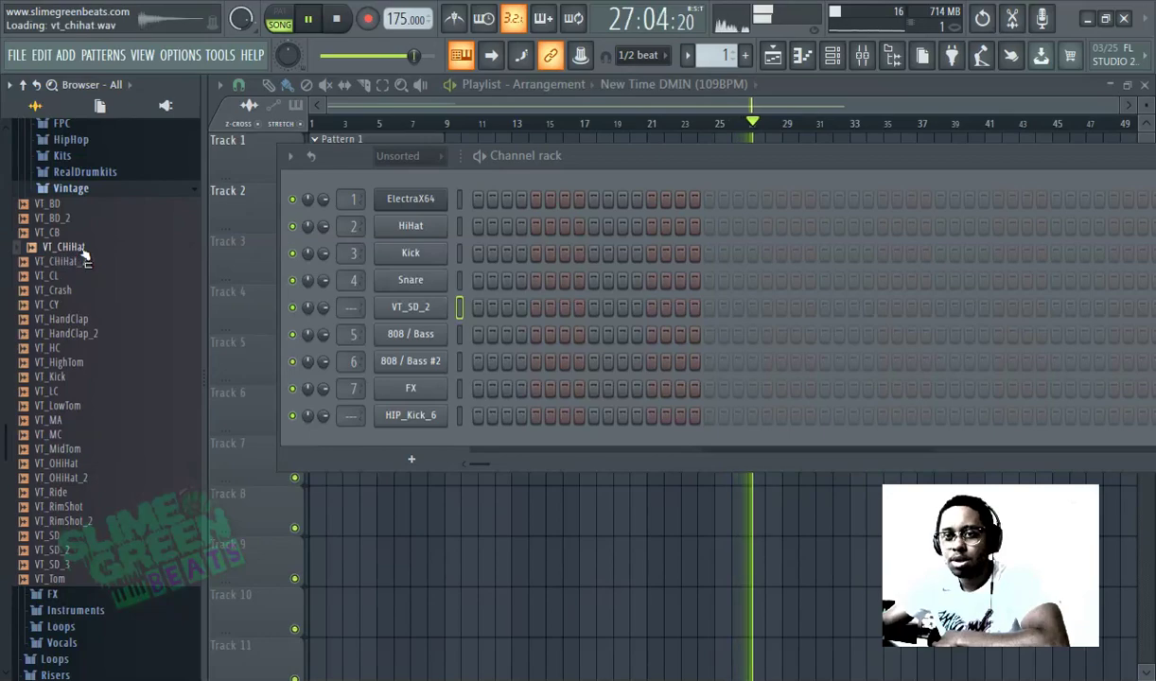
{"action": "left_click_drag", "start_coordinate": [67, 247], "coordinate": [411, 227]}
- Switch from the playlist to the mixer and pause the song playback
{"action": "left_click", "coordinate": [366, 105]}
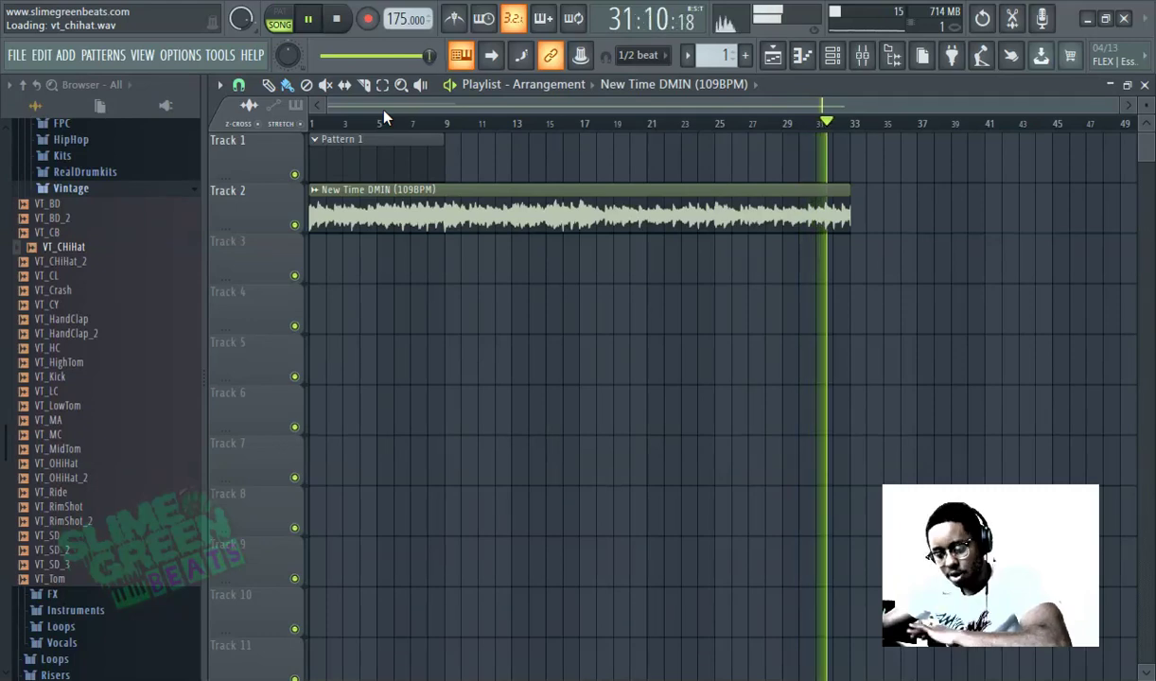
{"action": "left_click", "coordinate": [863, 54]}
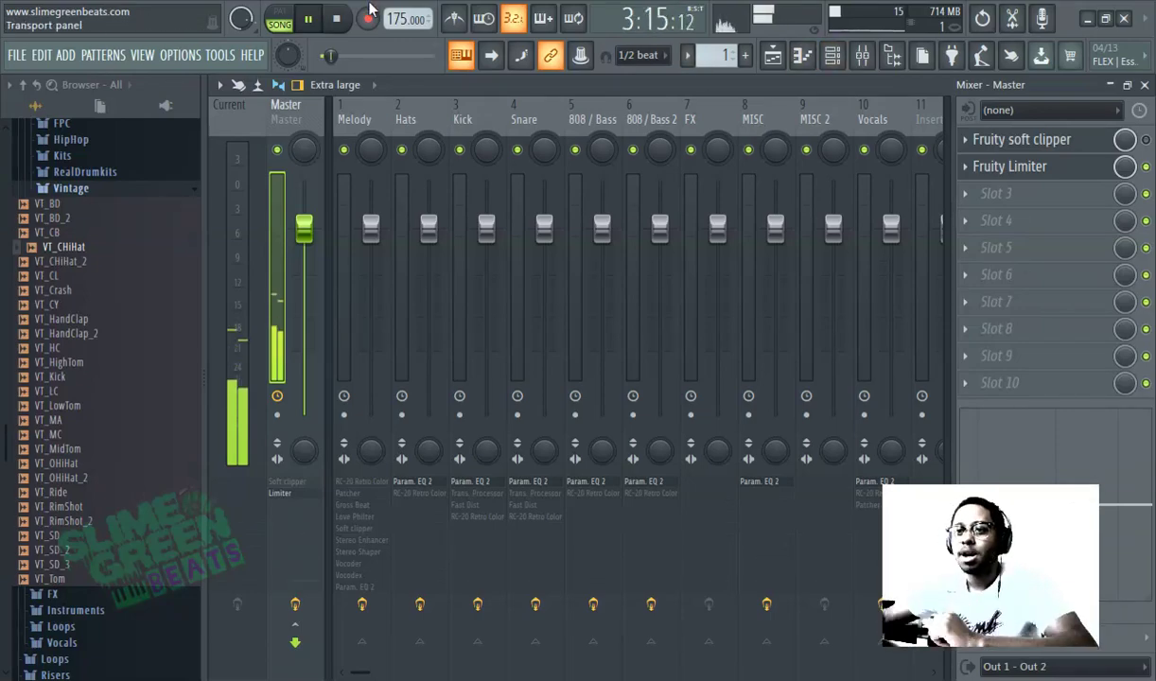
{"action": "left_click", "coordinate": [312, 20]}
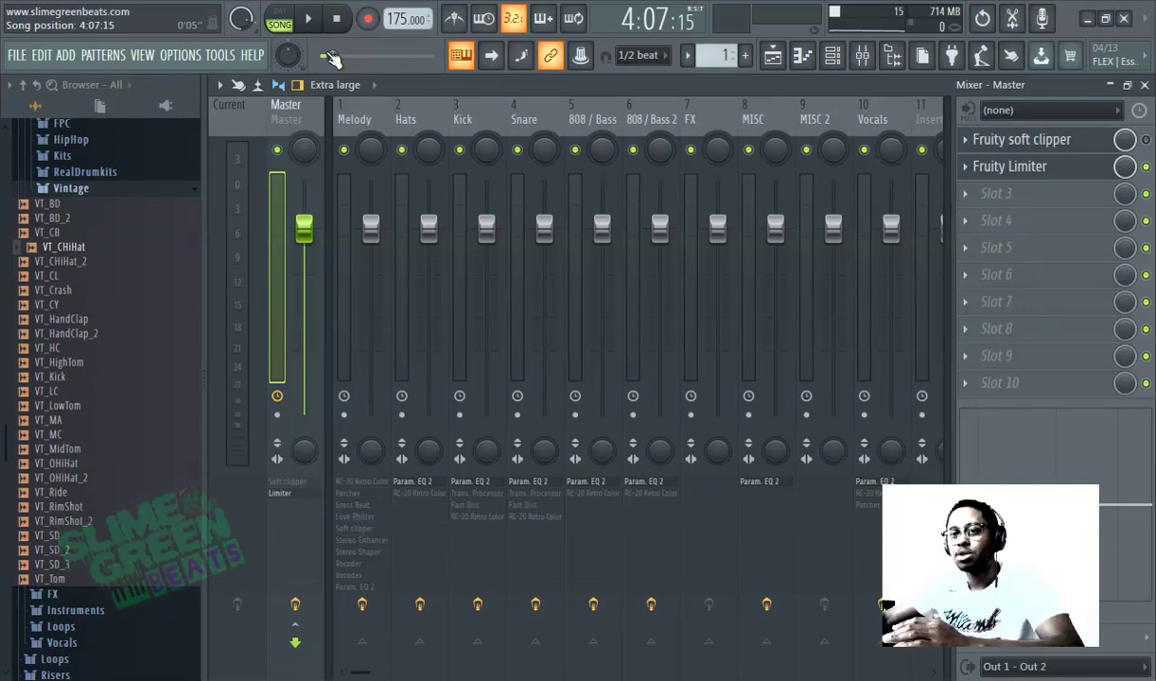
- Hide the browser to widen the mixer and inspect the effect slots of the Melody and Master tracks
{"action": "left_click", "coordinate": [895, 57]}
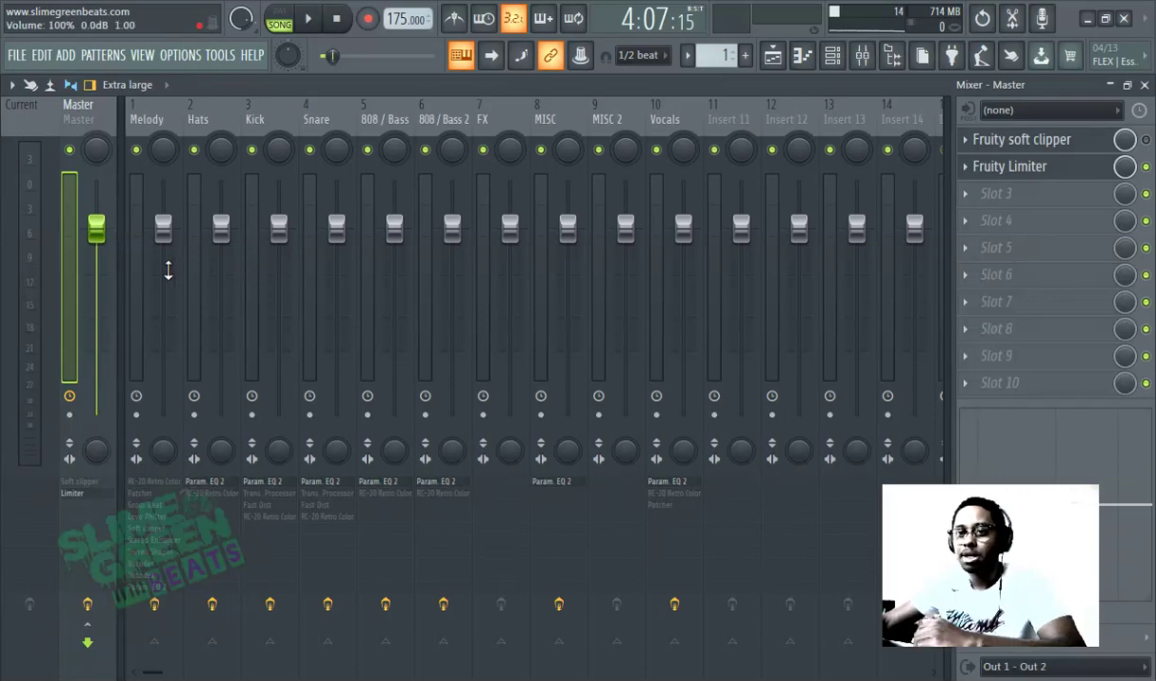
{"action": "left_click", "coordinate": [136, 283]}
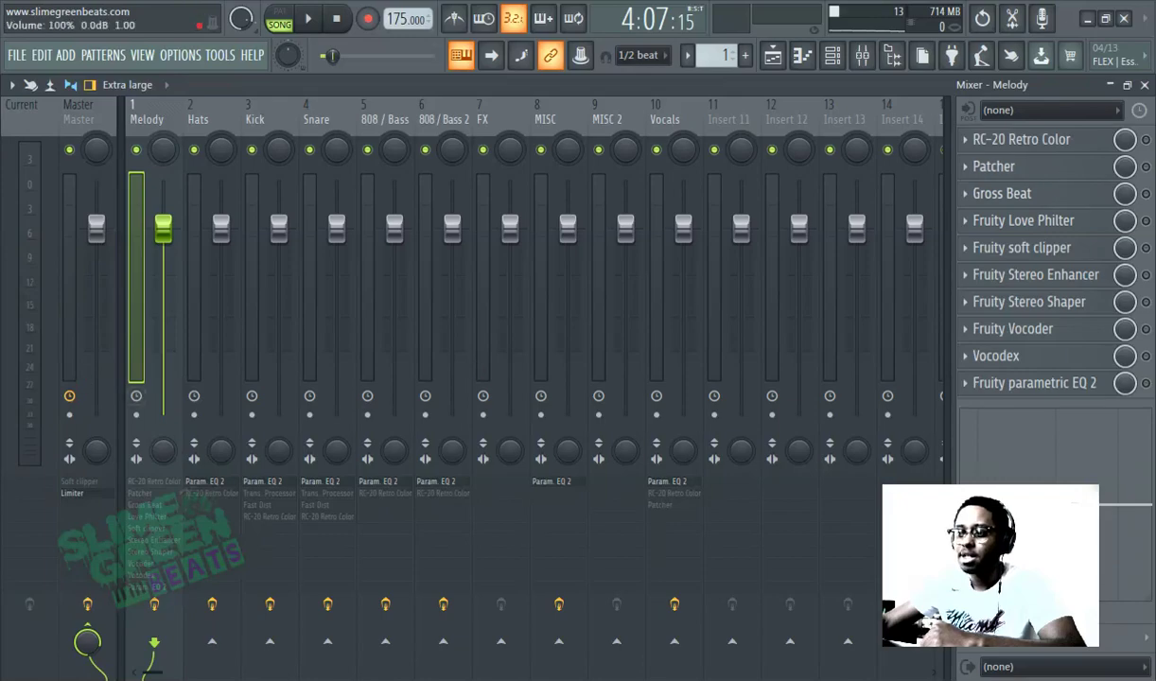
{"action": "left_click", "coordinate": [74, 251]}
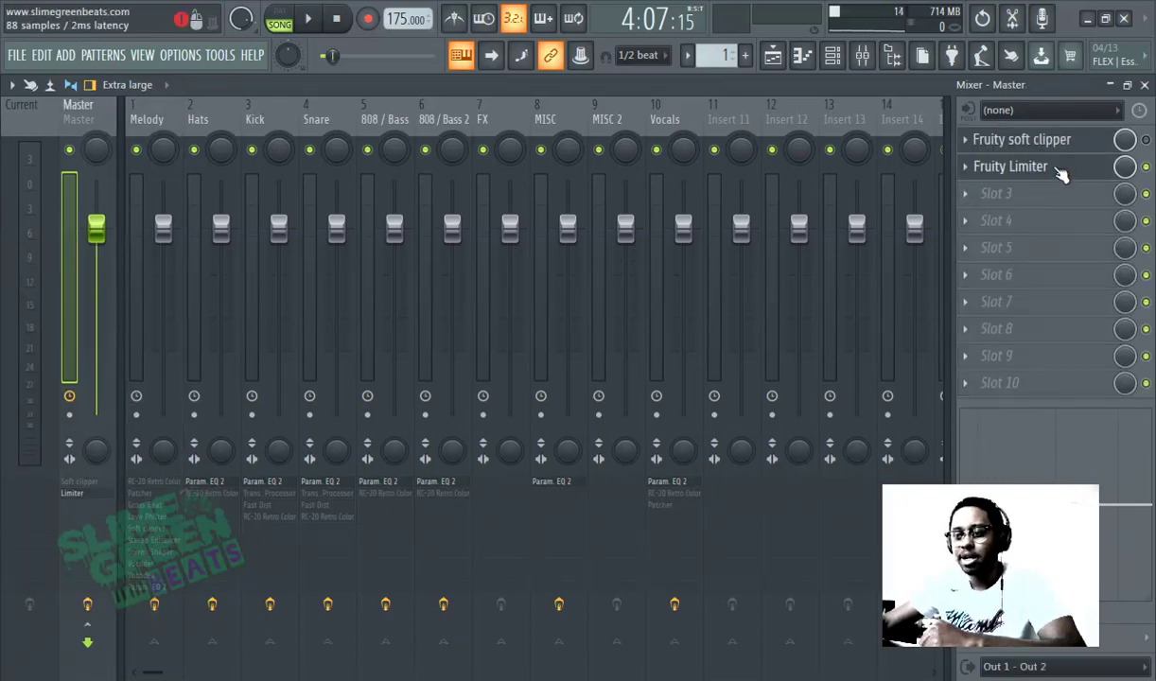